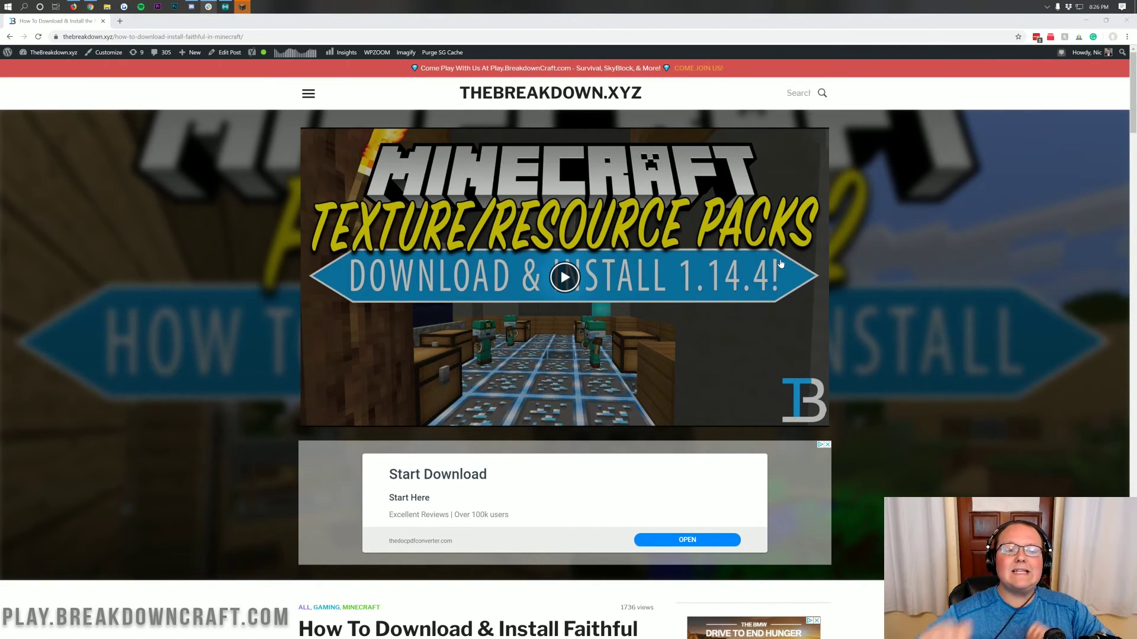
Step: Scroll the guide and highlight the 24/7 Uptime, 24/7 Support and One Click Modpacks features
scroll(556, 391, "down", 4)
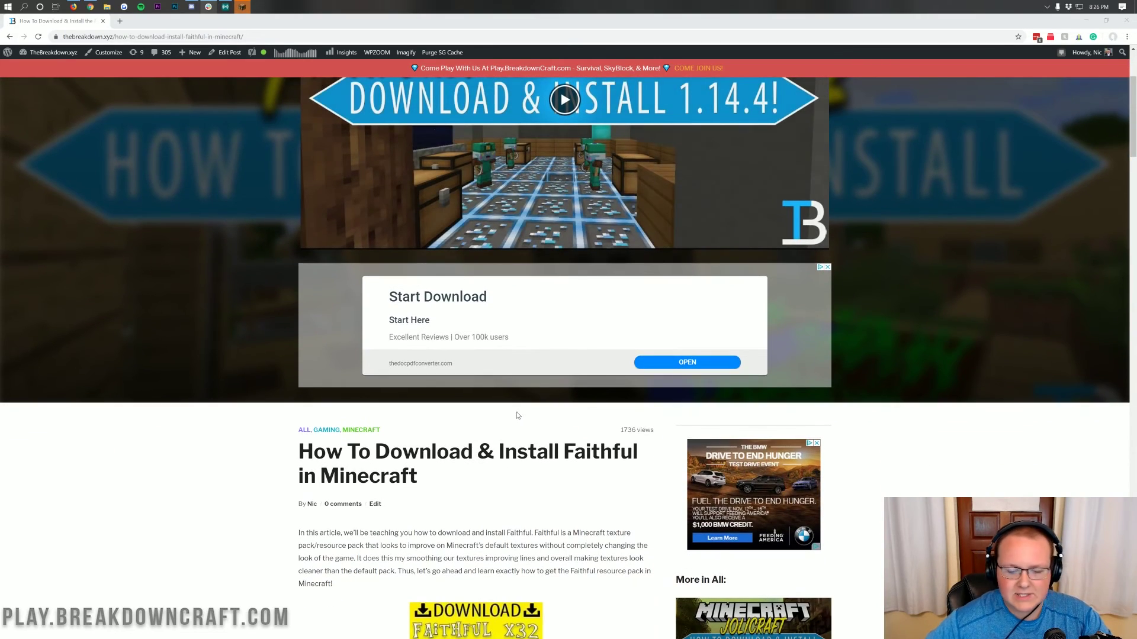
scroll(488, 456, "down", 1)
scroll(485, 374, "down", 2)
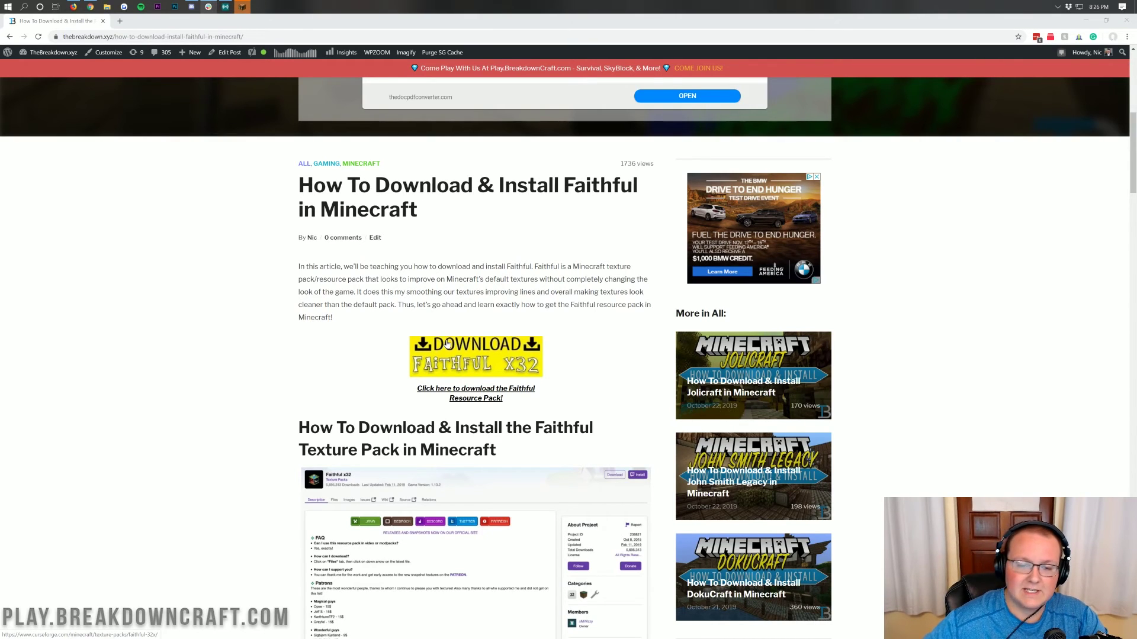
scroll(447, 344, "up", 7)
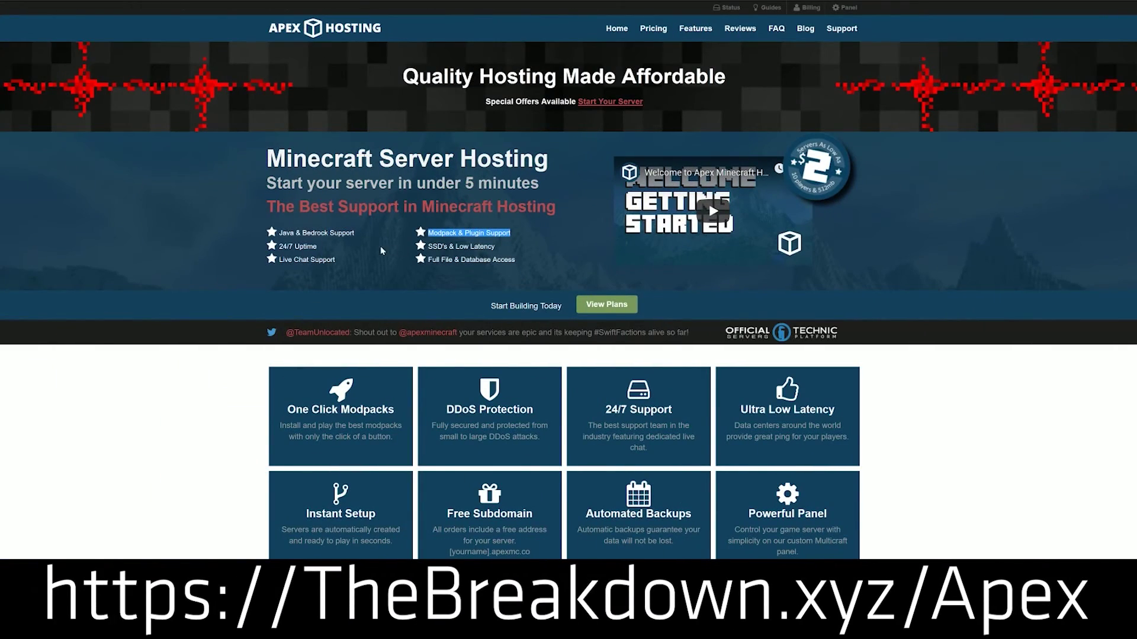
left_click_drag(317, 246, 289, 243)
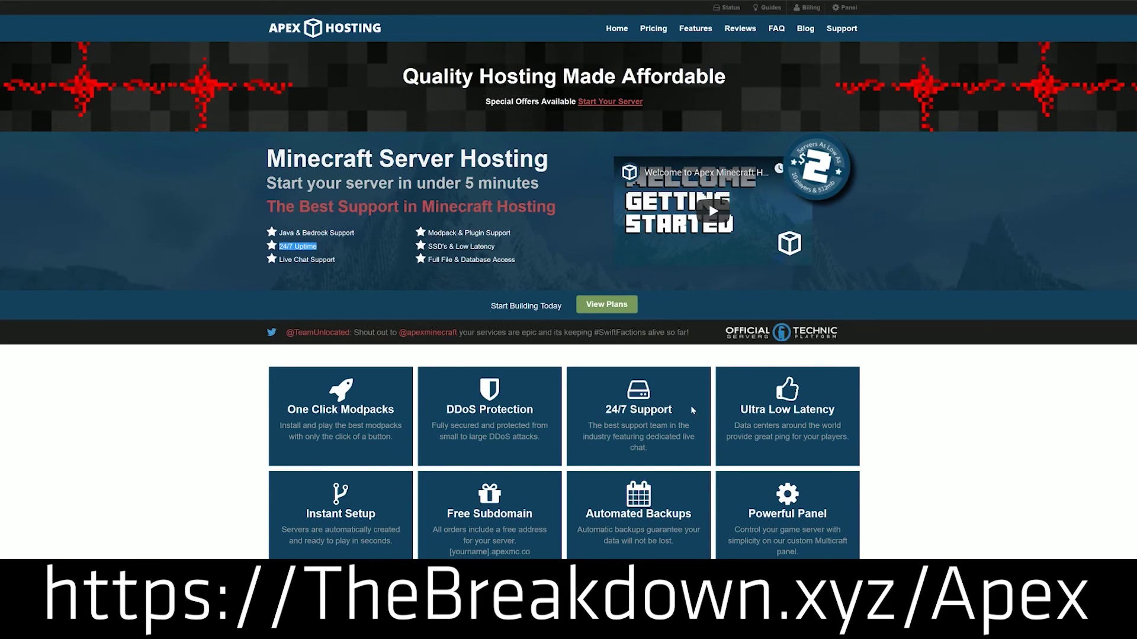
left_click_drag(692, 410, 604, 411)
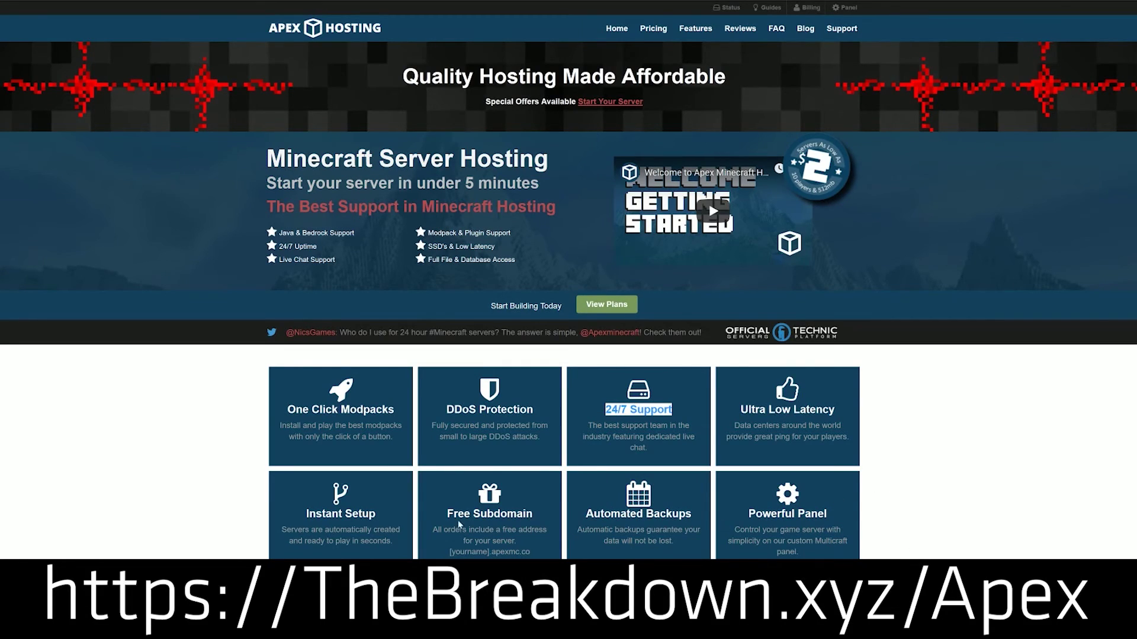
left_click_drag(273, 415, 396, 412)
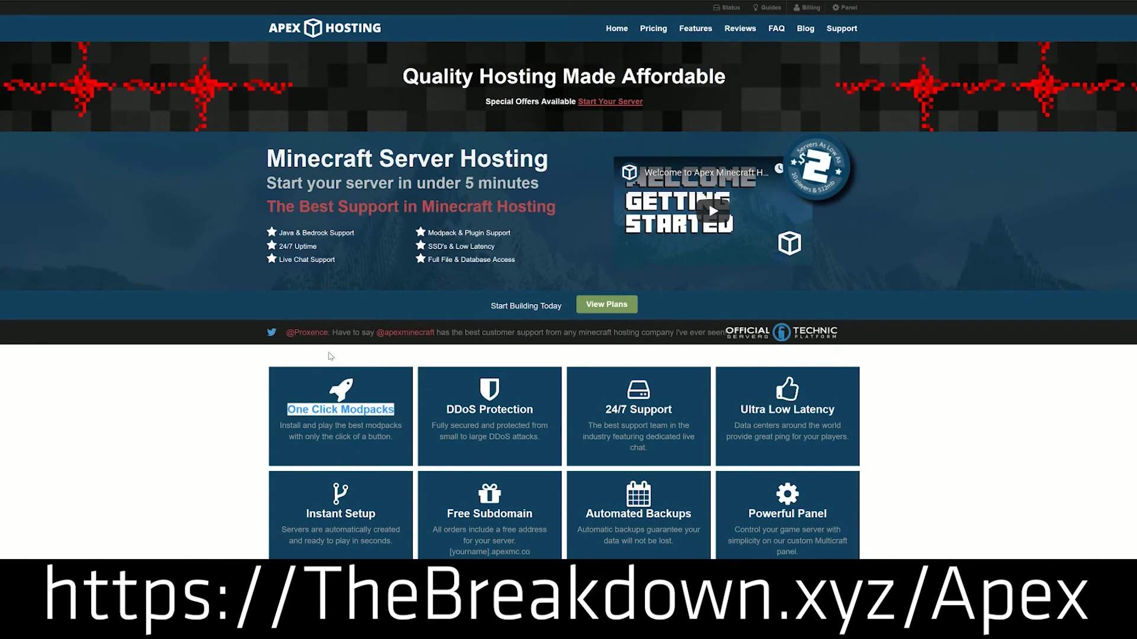
Step: Scroll down to the Download Faithful x32 banner and open its CurseForge page in a new tab
scroll(219, 444, "down", 2)
scroll(218, 447, "down", 4)
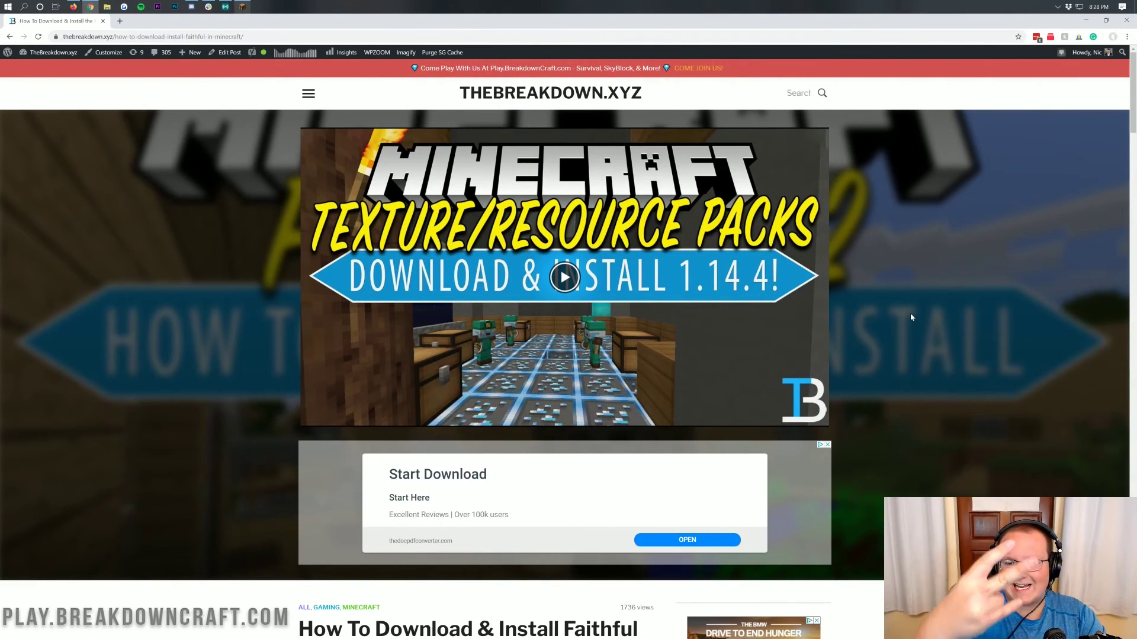
scroll(524, 338, "down", 7)
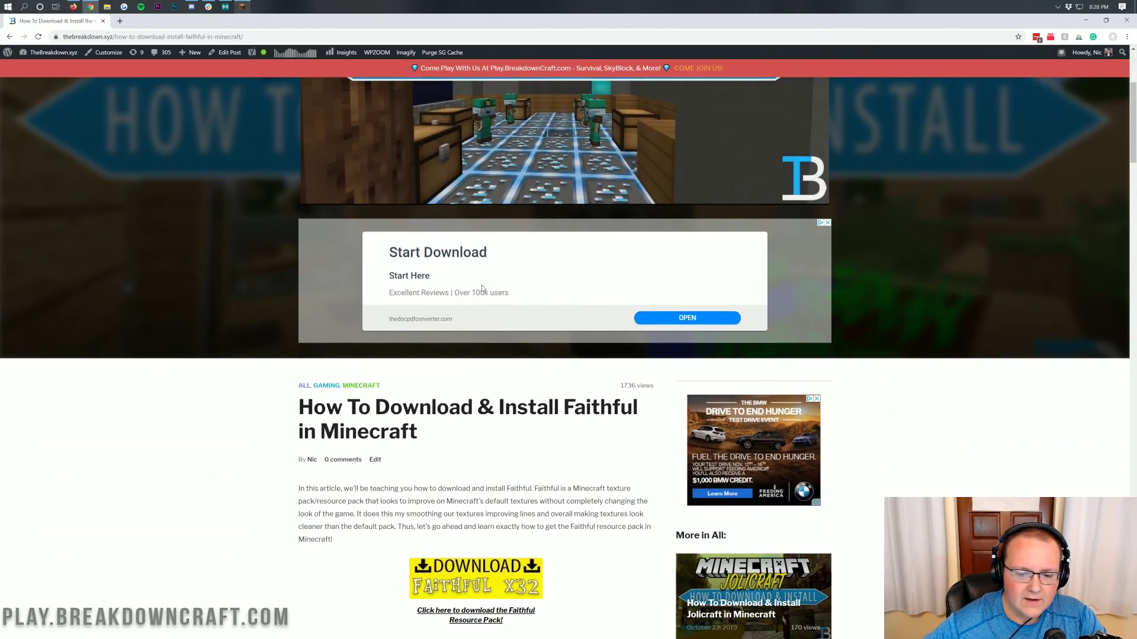
scroll(471, 293, "up", 3)
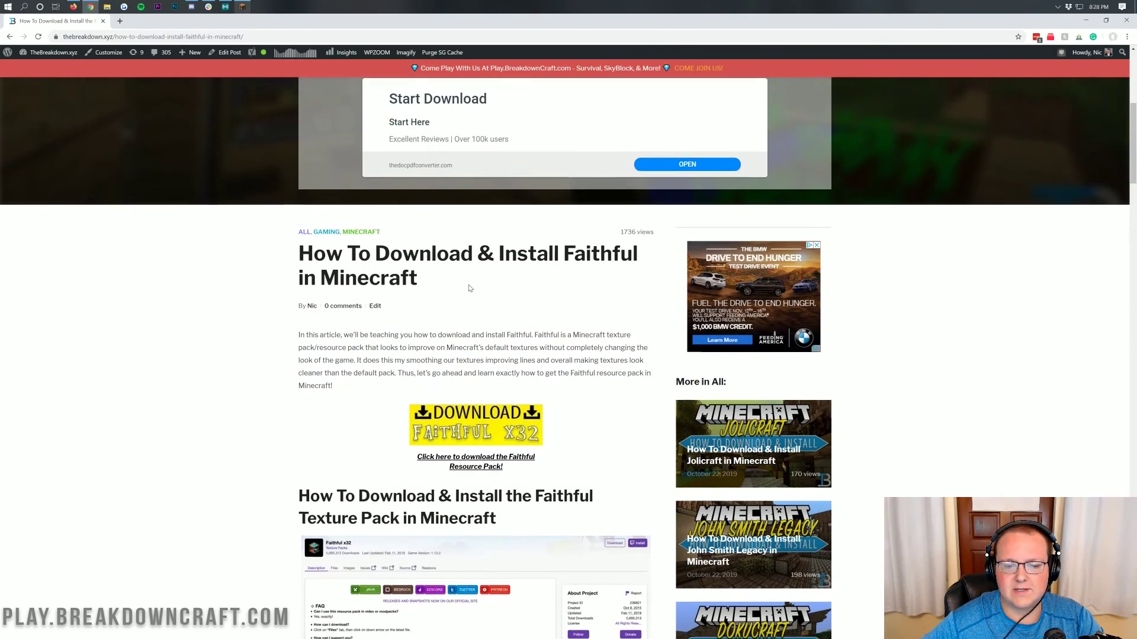
scroll(469, 288, "down", 2)
scroll(469, 289, "down", 2)
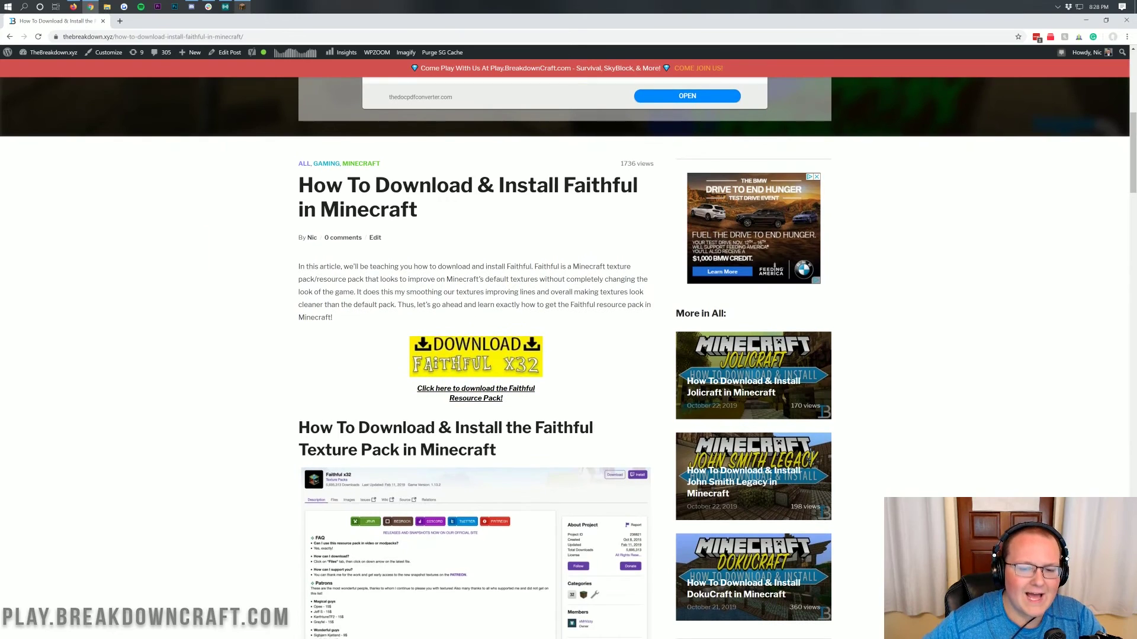
scroll(490, 285, "down", 20)
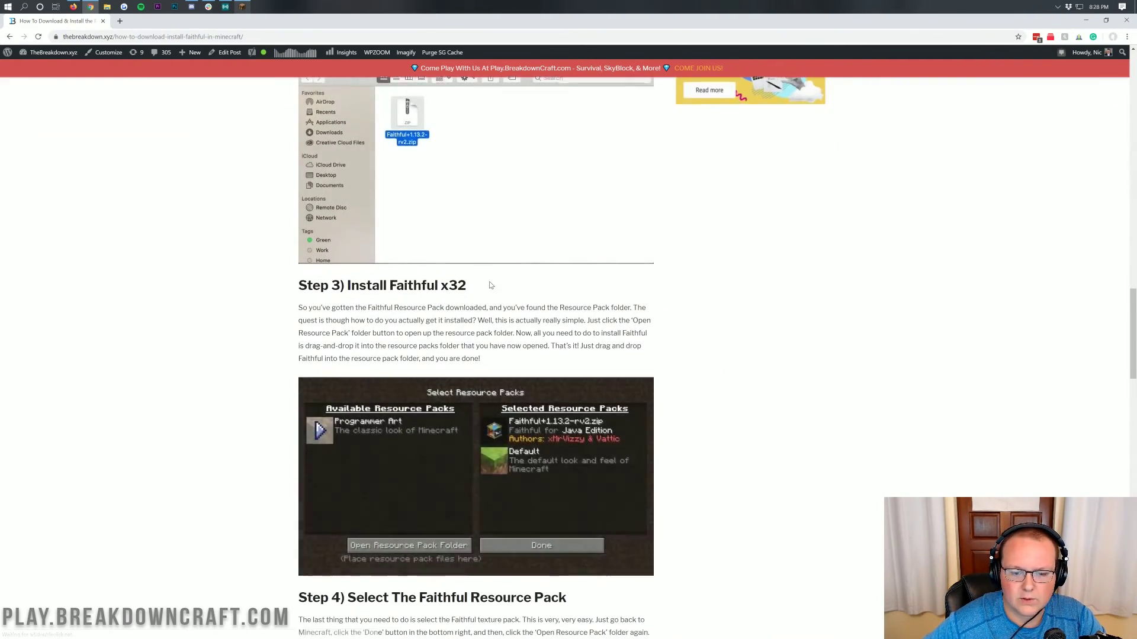
scroll(490, 286, "down", 2)
scroll(490, 286, "up", 4)
scroll(491, 286, "up", 20)
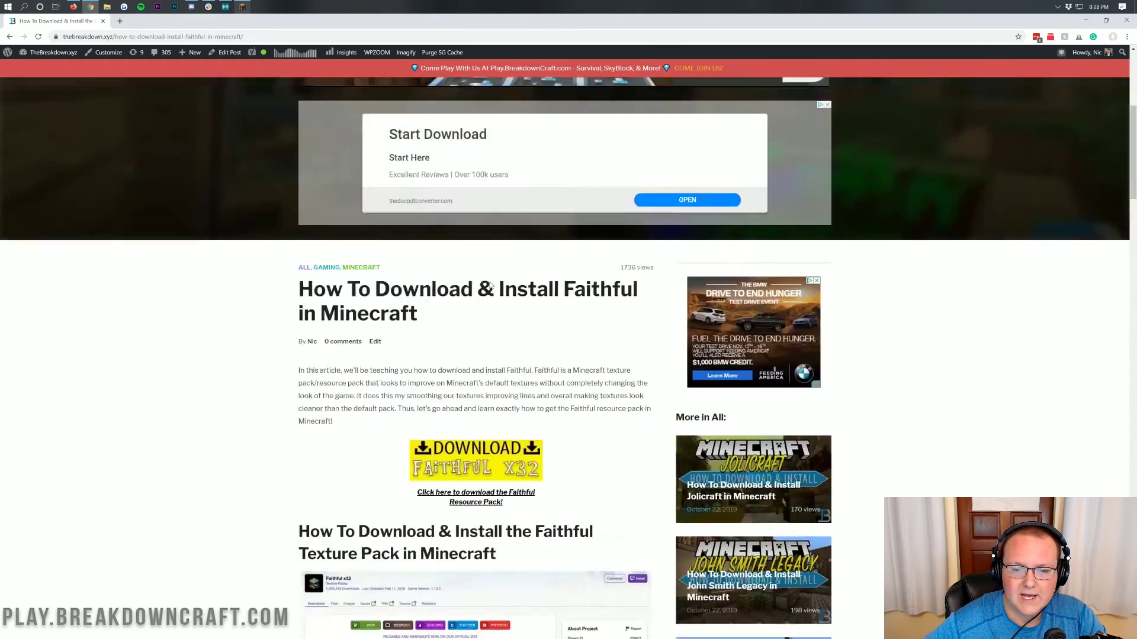
scroll(456, 353, "down", 5)
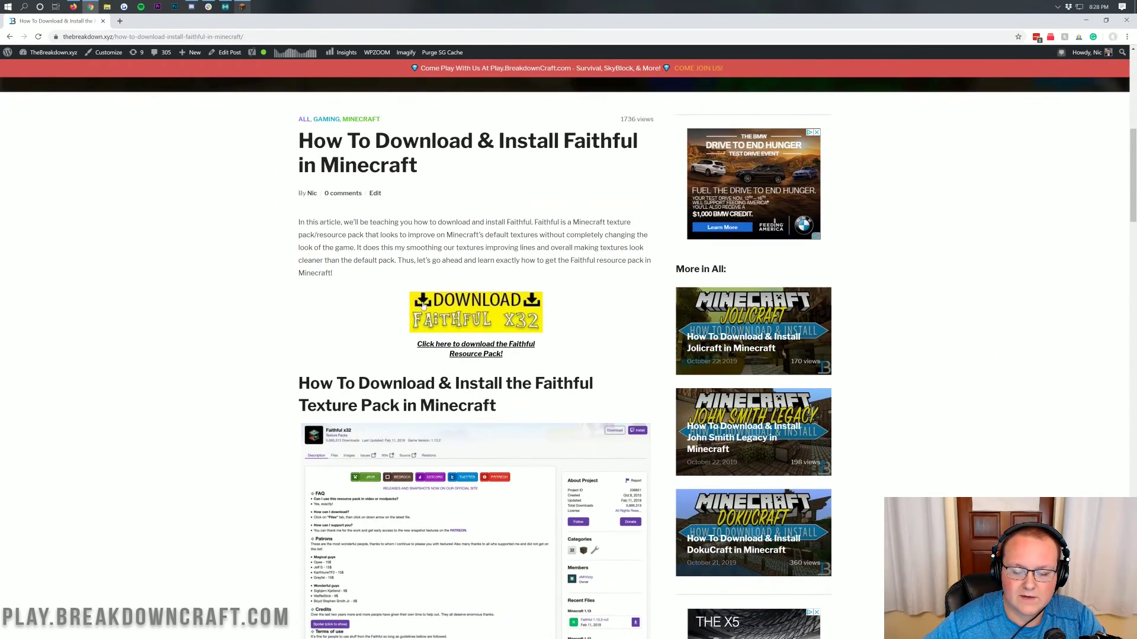
left_click(474, 323)
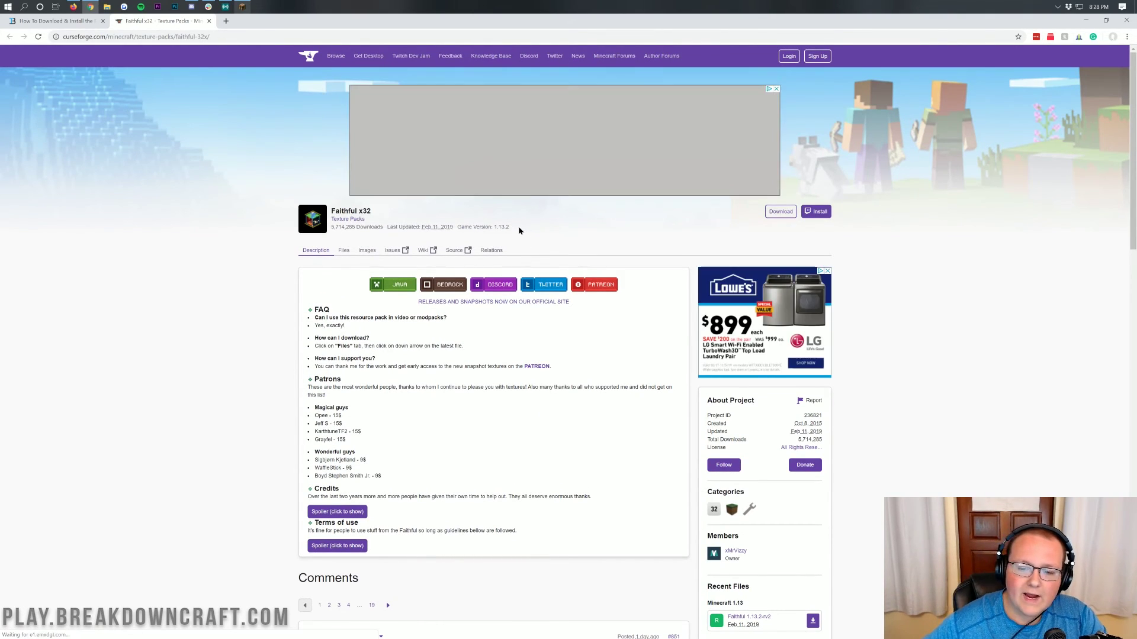
Step: Highlight the pack's 1.13.2 game version, clear the highlight, then view the Faithful x32 Files list
double_click(502, 227)
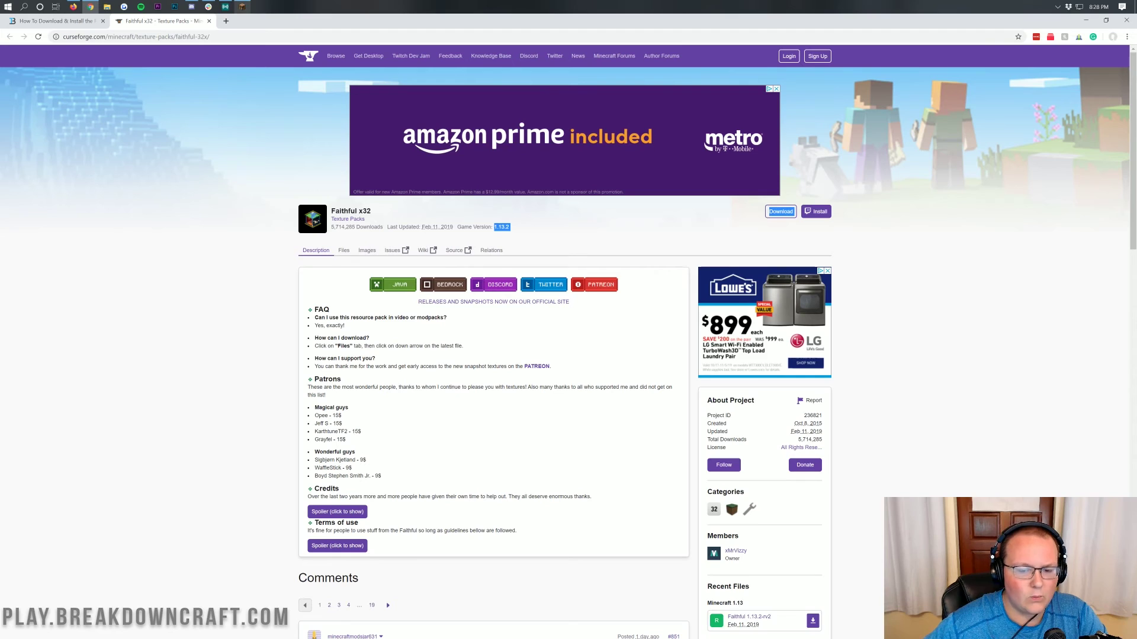
left_click(511, 237)
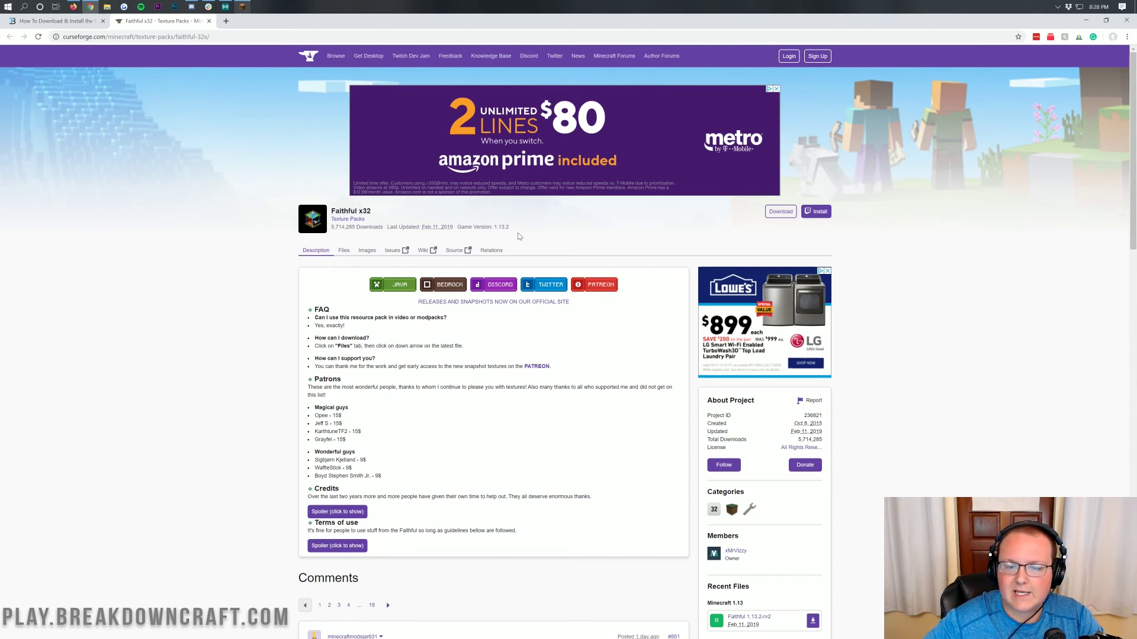
left_click(344, 252)
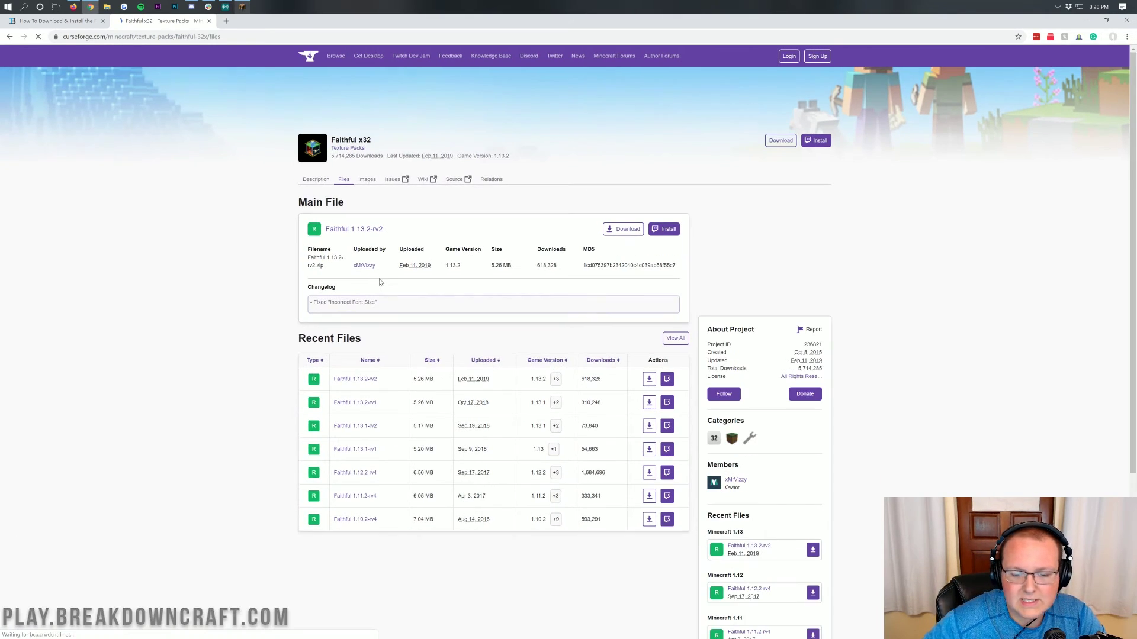
Step: Download the Faithful 1.13.2-rv2 zip from the Files list and minimize Chrome
scroll(487, 371, "down", 1)
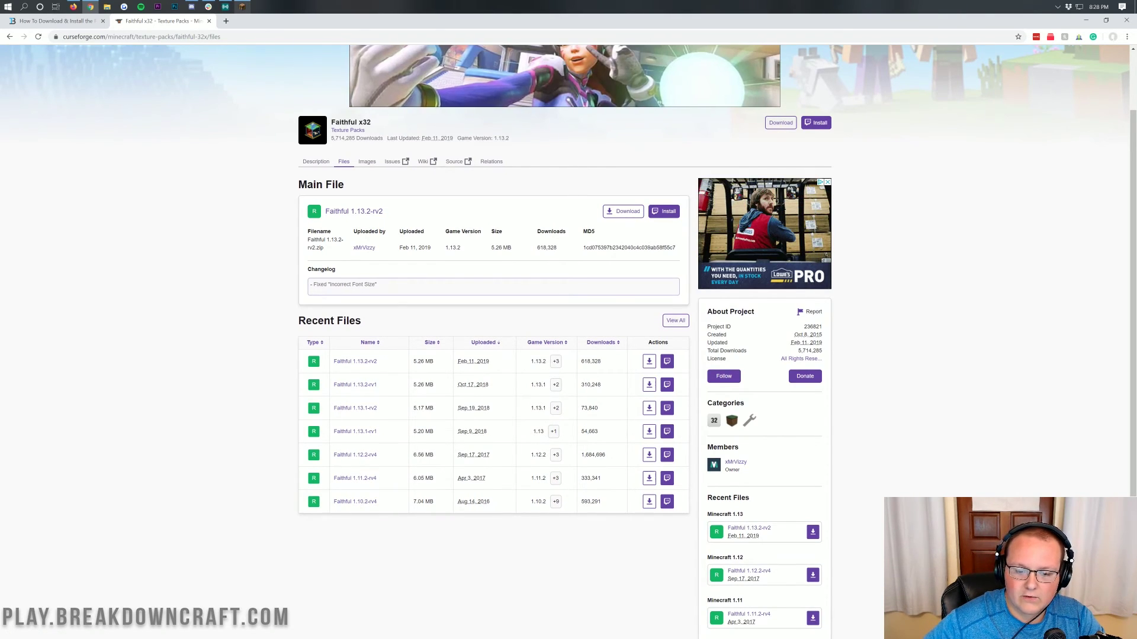
left_click(649, 362)
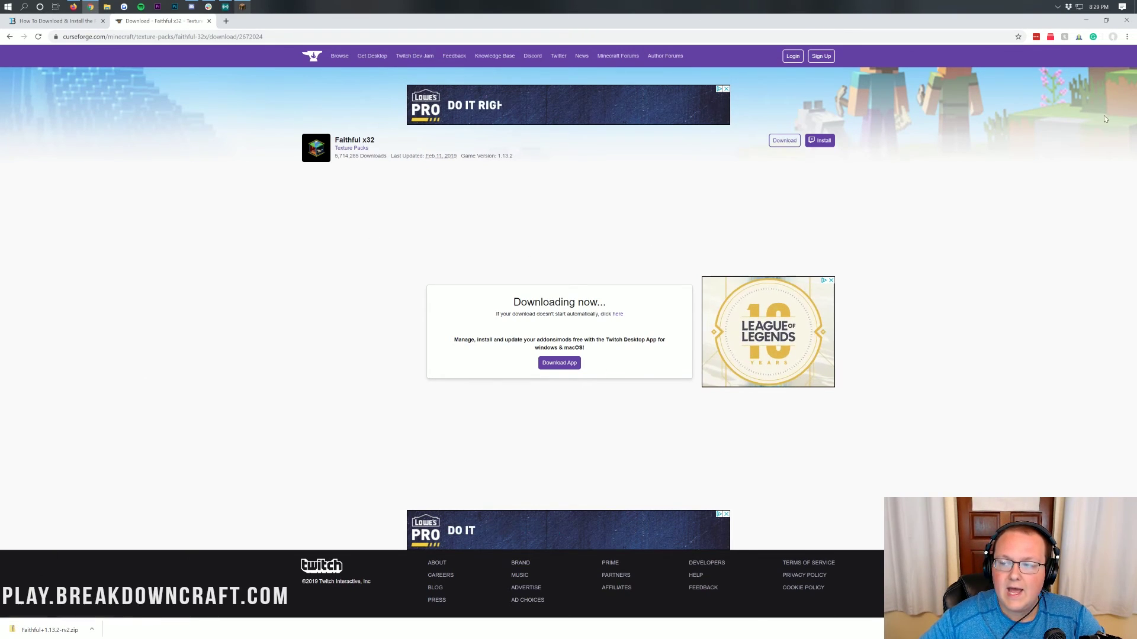
left_click(1083, 21)
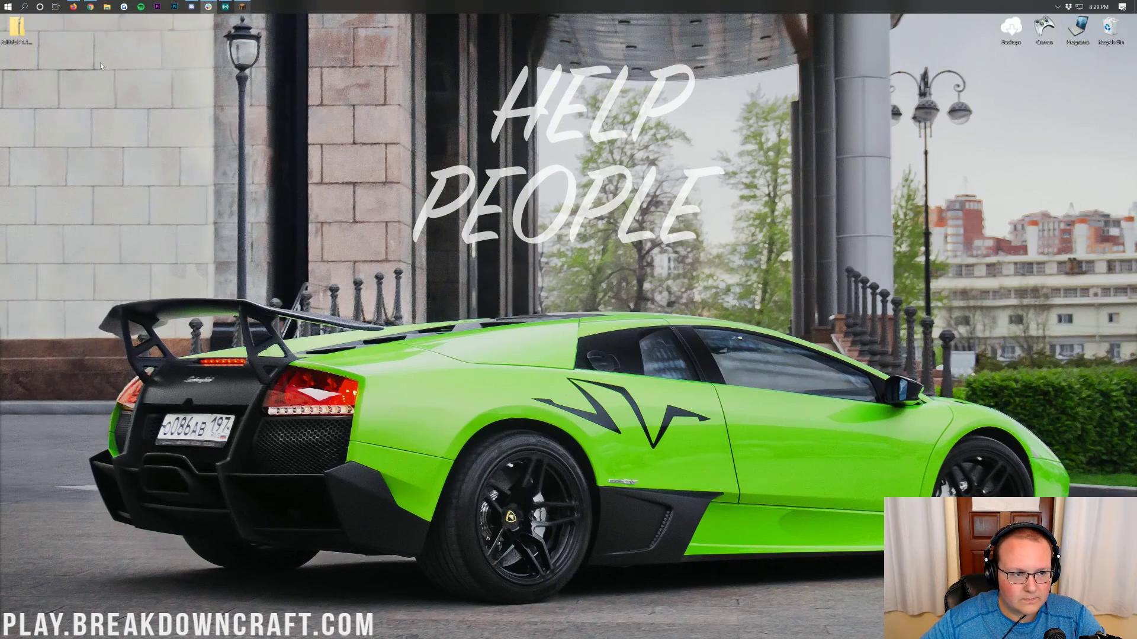
Step: Drag the Faithful 1.13.2-rv2 zip from the top-left corner to the desktop centre and deselect it
mouse_move(16, 26)
left_mouse_down()
mouse_move(188, 36)
mouse_move(335, 142)
mouse_move(350, 122)
left_mouse_up()
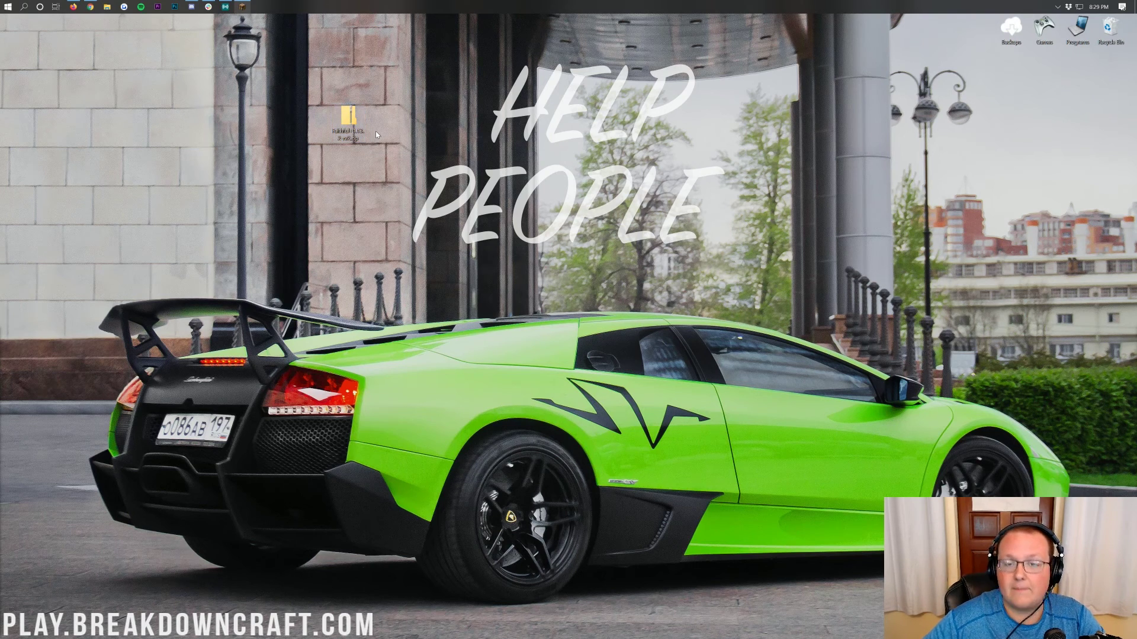
left_click(386, 143)
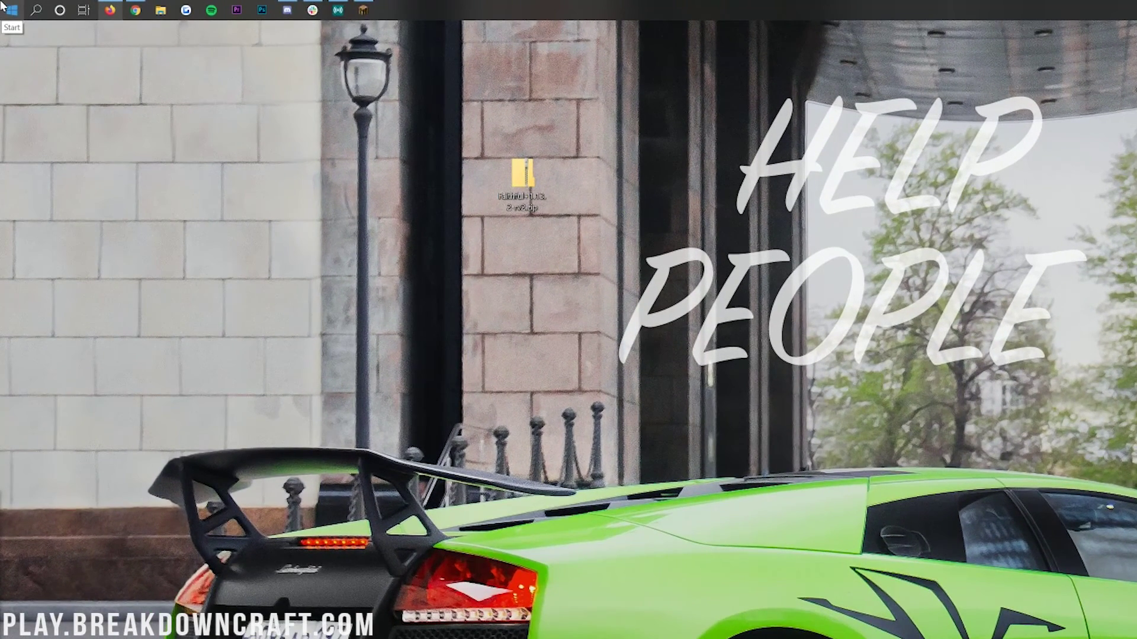
left_click(3, 6)
type("downloads")
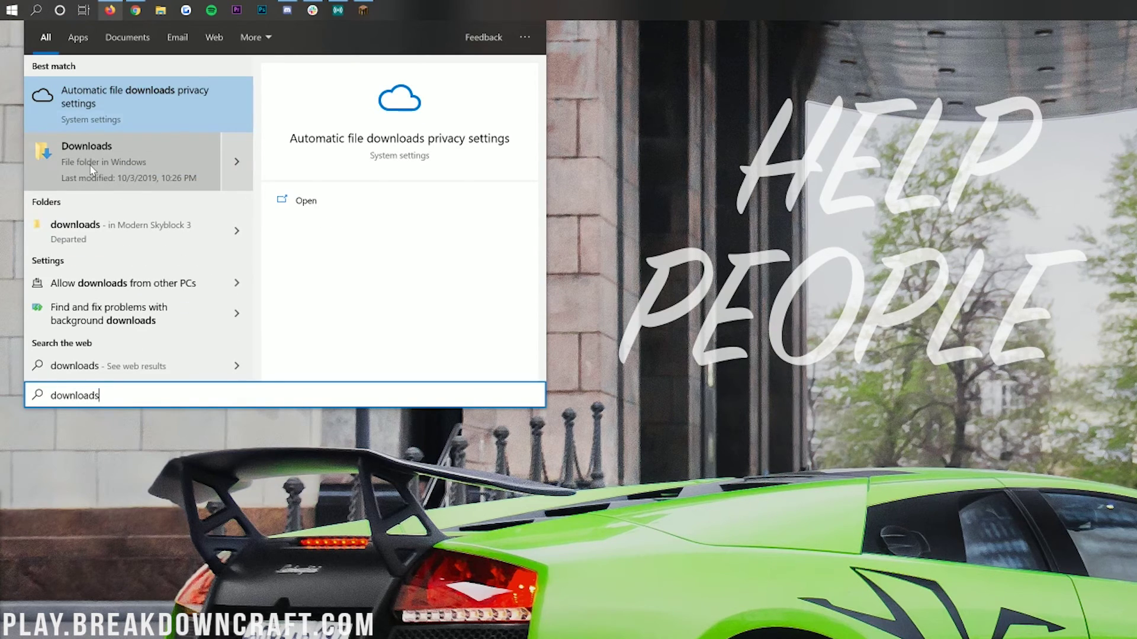
left_click(146, 169)
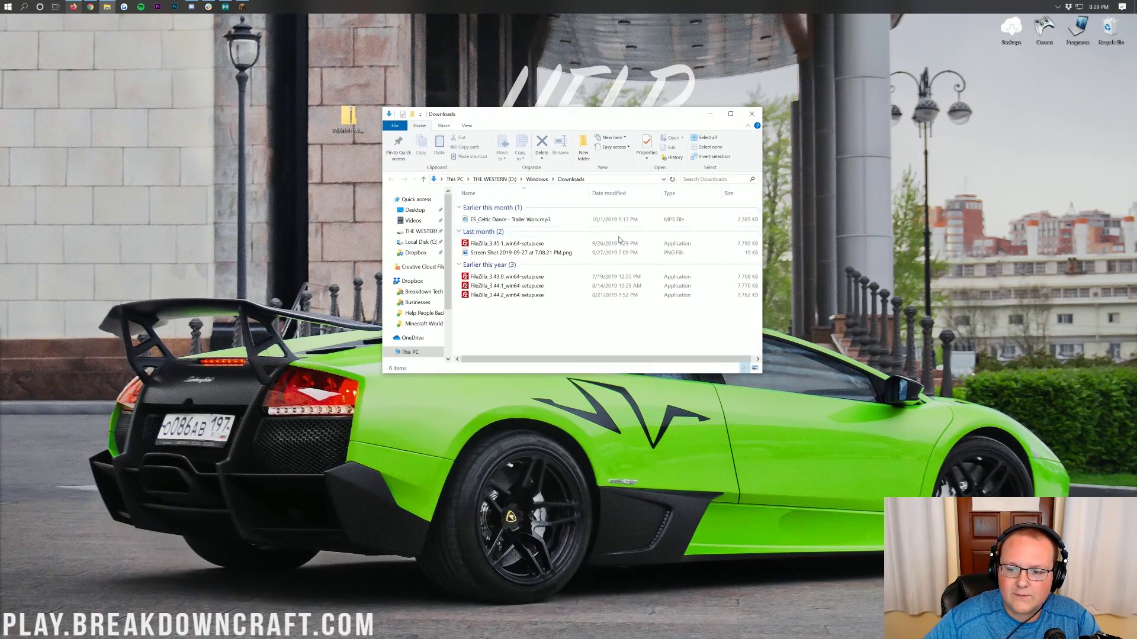
mouse_move(339, 115)
left_mouse_down()
mouse_move(293, 125)
mouse_move(604, 221)
mouse_move(492, 299)
mouse_move(213, 124)
mouse_move(284, 111)
mouse_move(254, 113)
left_mouse_up()
left_click(751, 114)
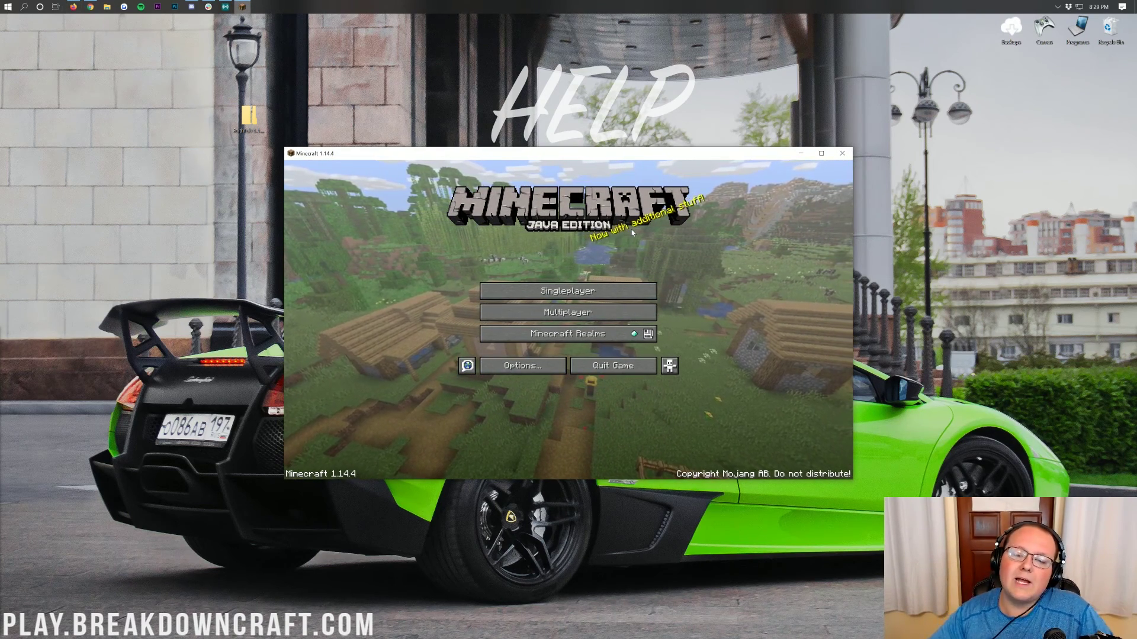
Step: Glance at the Multiplayer server list, cancel back, then go to Options and Resource Packs
left_click(613, 309)
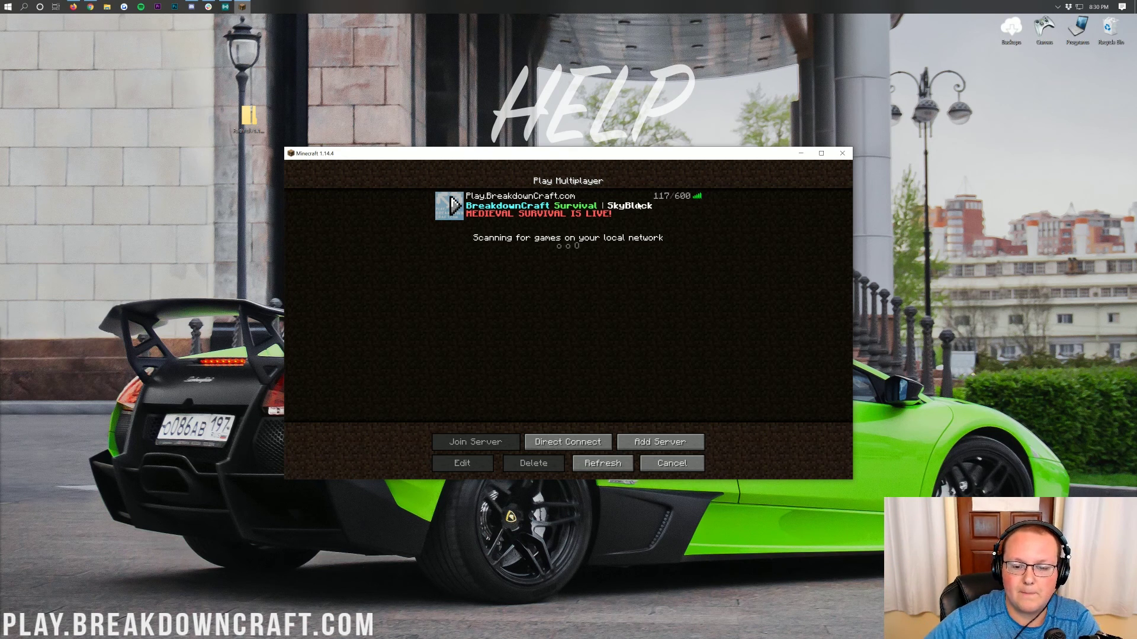
left_click(672, 463)
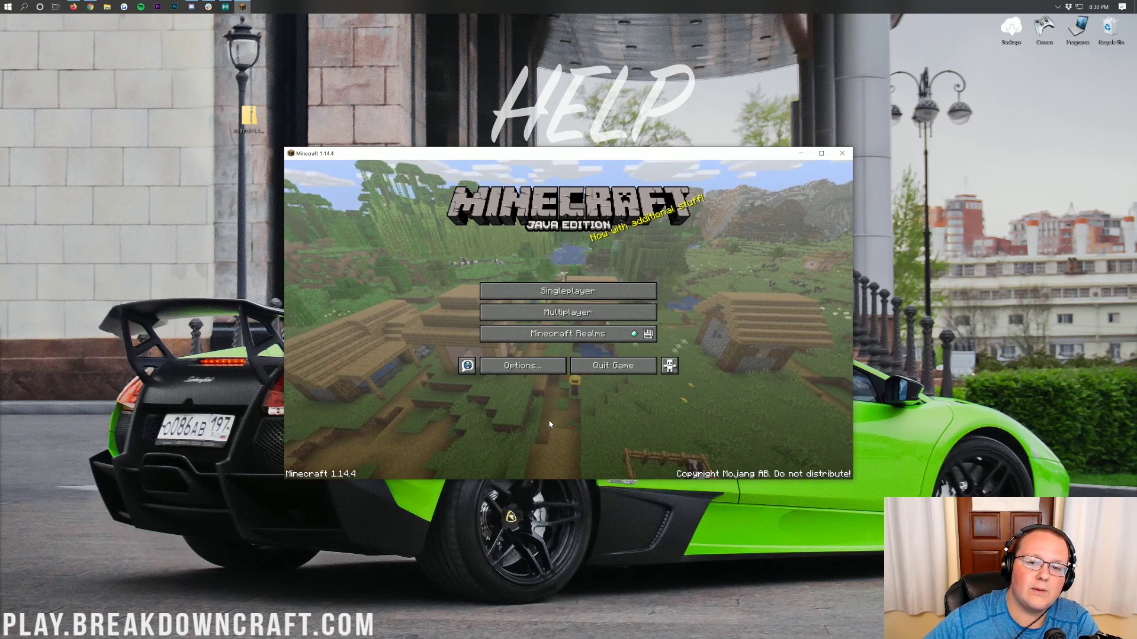
left_click(534, 374)
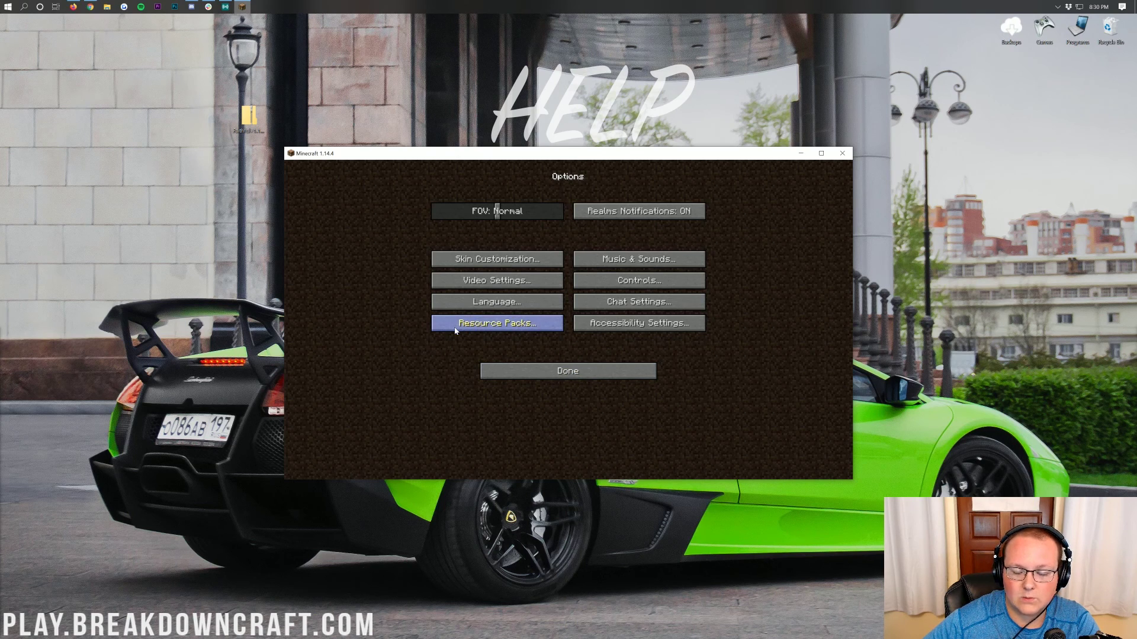
left_click(492, 325)
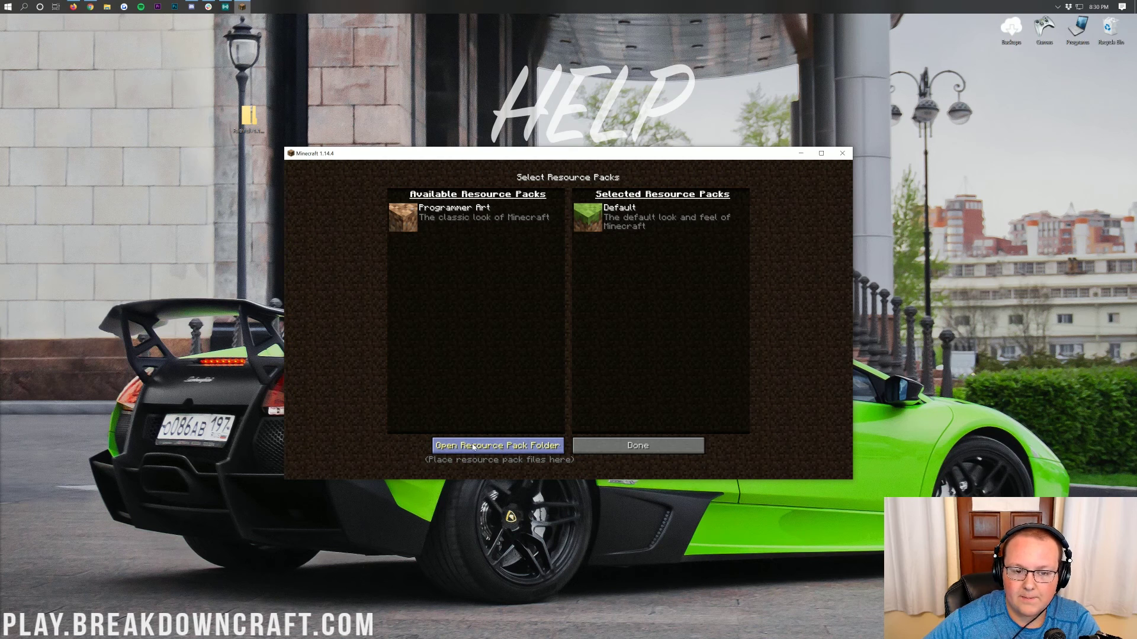
Step: Open the resourcepacks folder, drag the Faithful zip from the desktop into it, and return to Minecraft
left_click(474, 447)
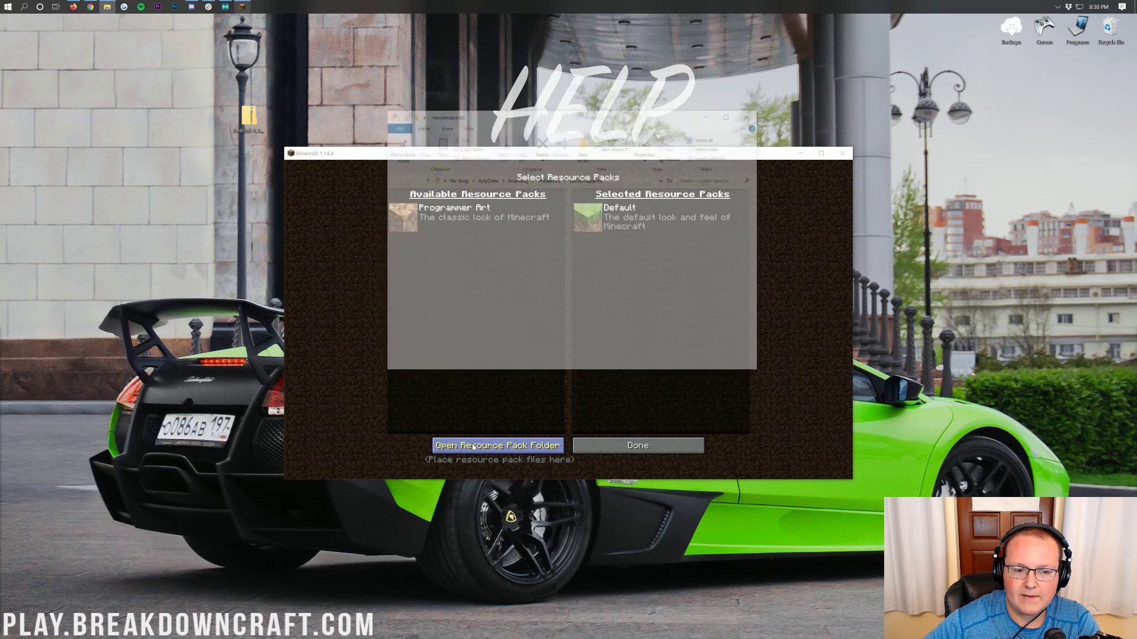
mouse_move(255, 124)
left_mouse_down()
mouse_move(240, 195)
mouse_move(534, 275)
mouse_move(537, 254)
left_mouse_up()
left_click(331, 203)
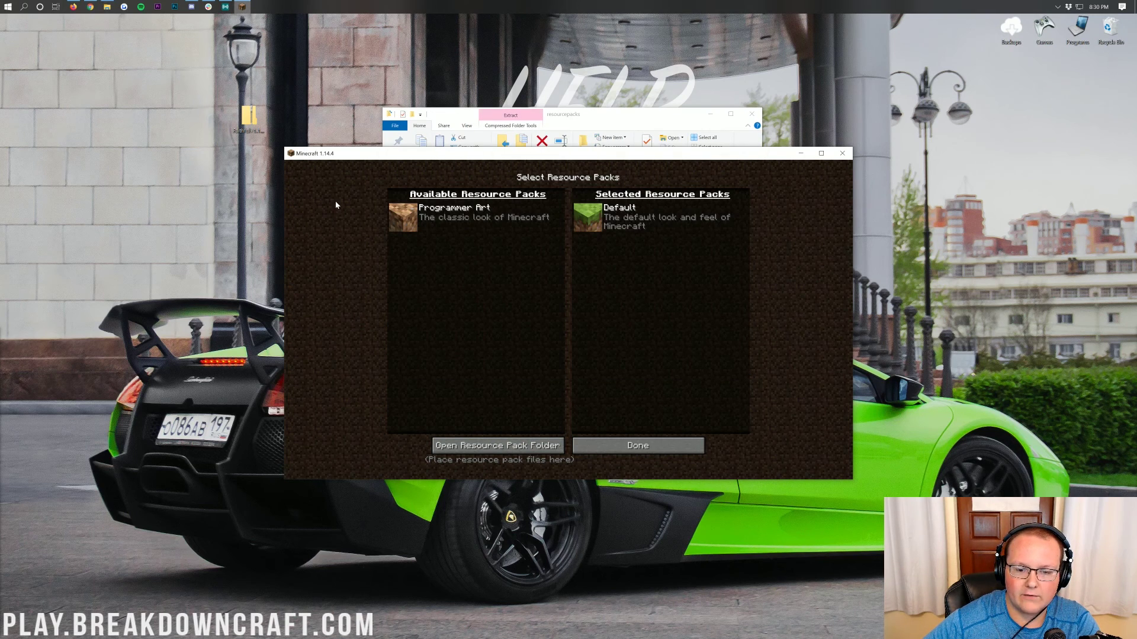
Step: Leave and reopen Resource Packs so Faithful+1.13.2-rv2.zip shows in Available Resource Packs
left_click(685, 446)
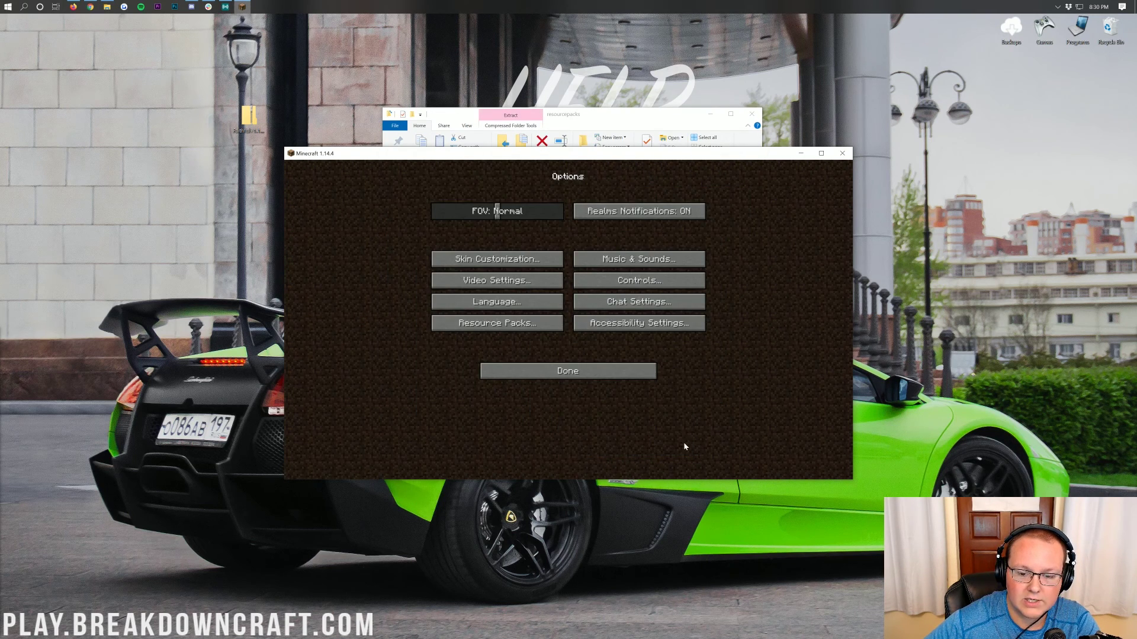
left_click(497, 325)
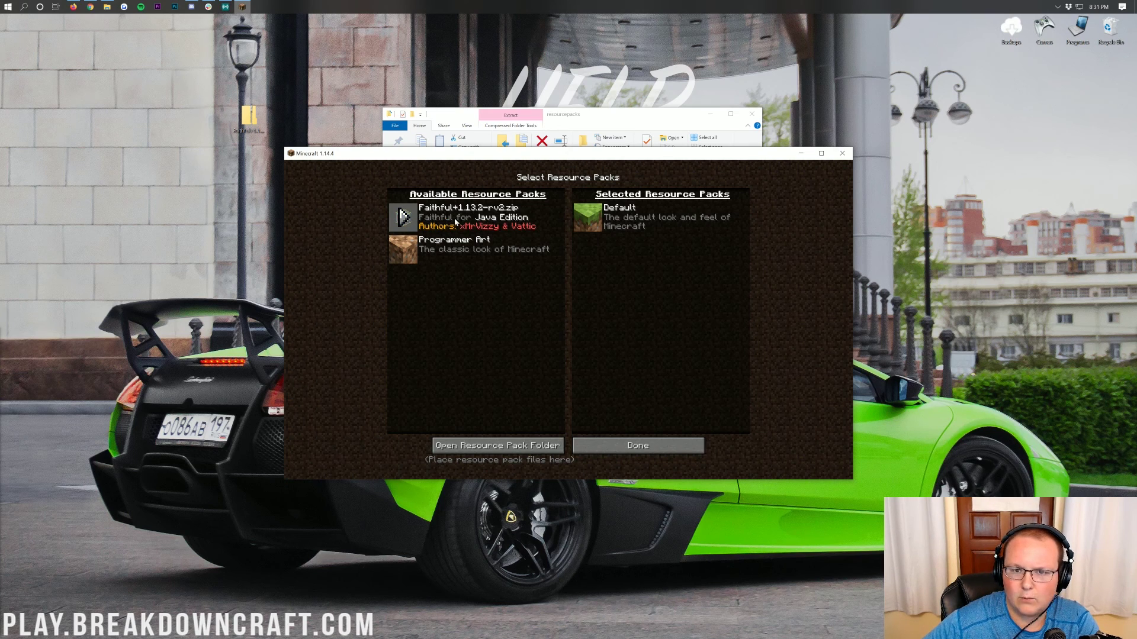
Step: Move Faithful+1.13.2-rv2.zip into Selected Resource Packs, apply it with Done, and close Options
left_click(401, 216)
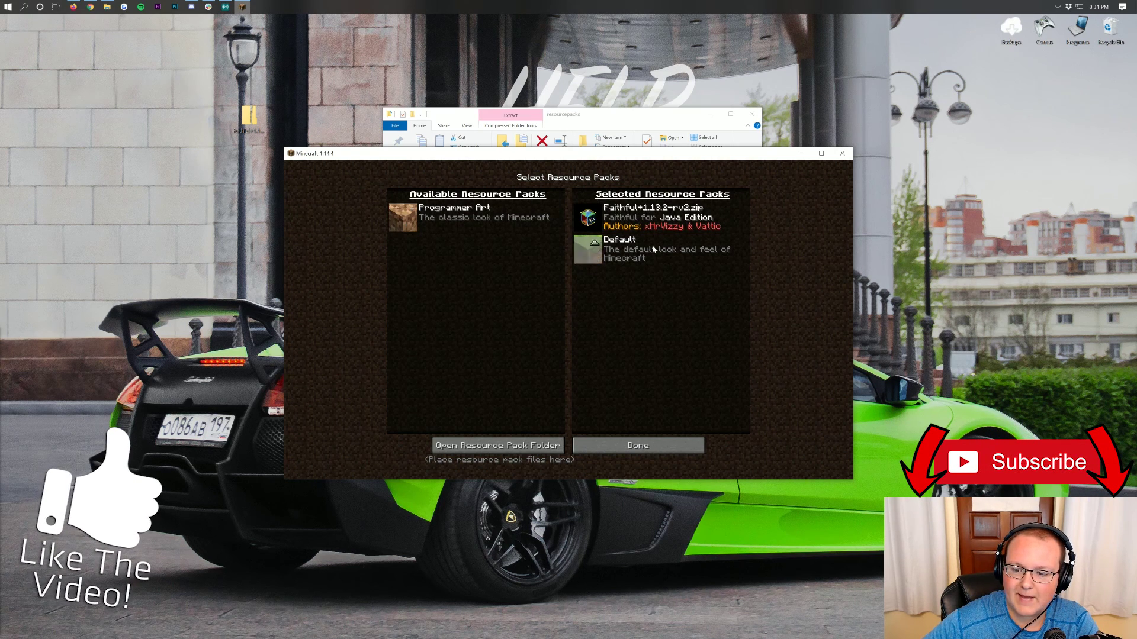
left_click(643, 453)
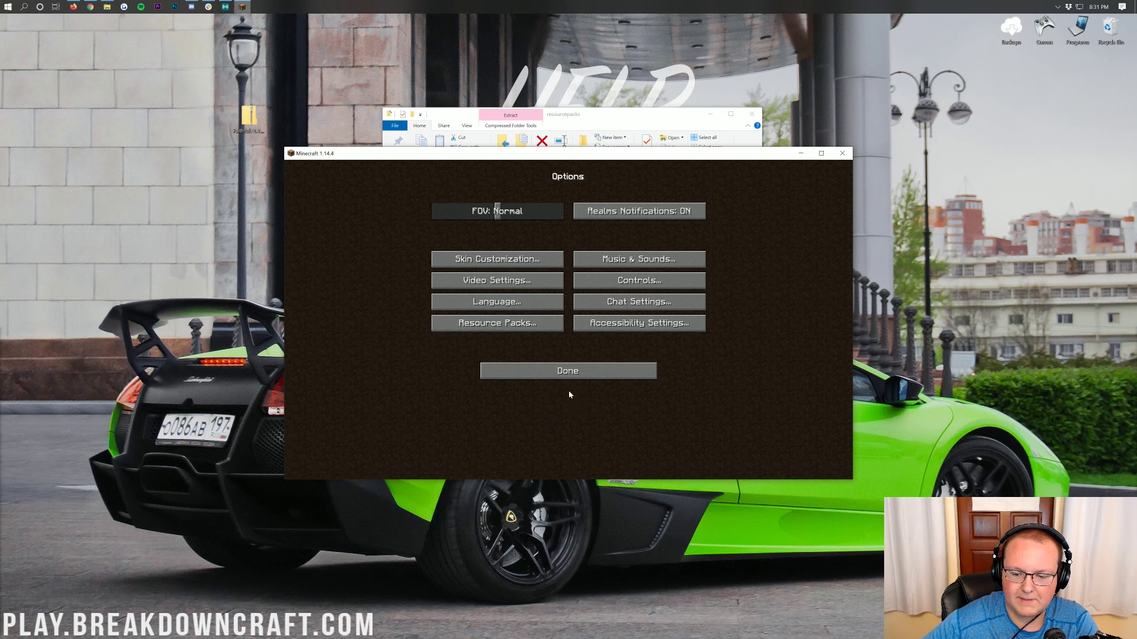
left_click(568, 372)
Step: Open Multiplayer and join the Play.BreakdownCraft.com server
left_click(581, 311)
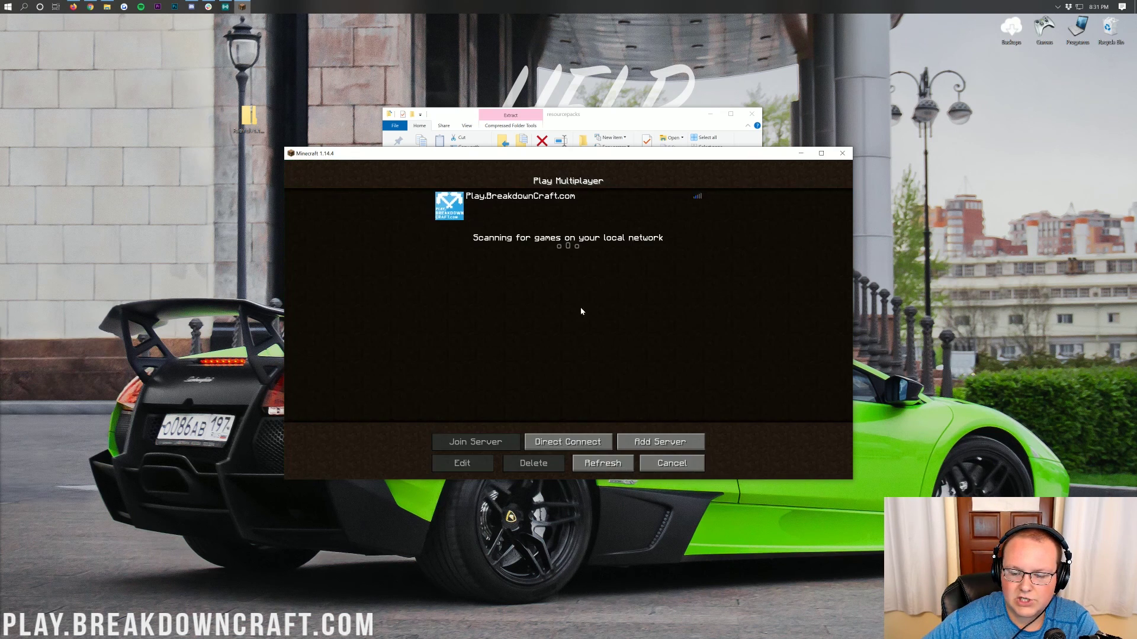
double_click(525, 218)
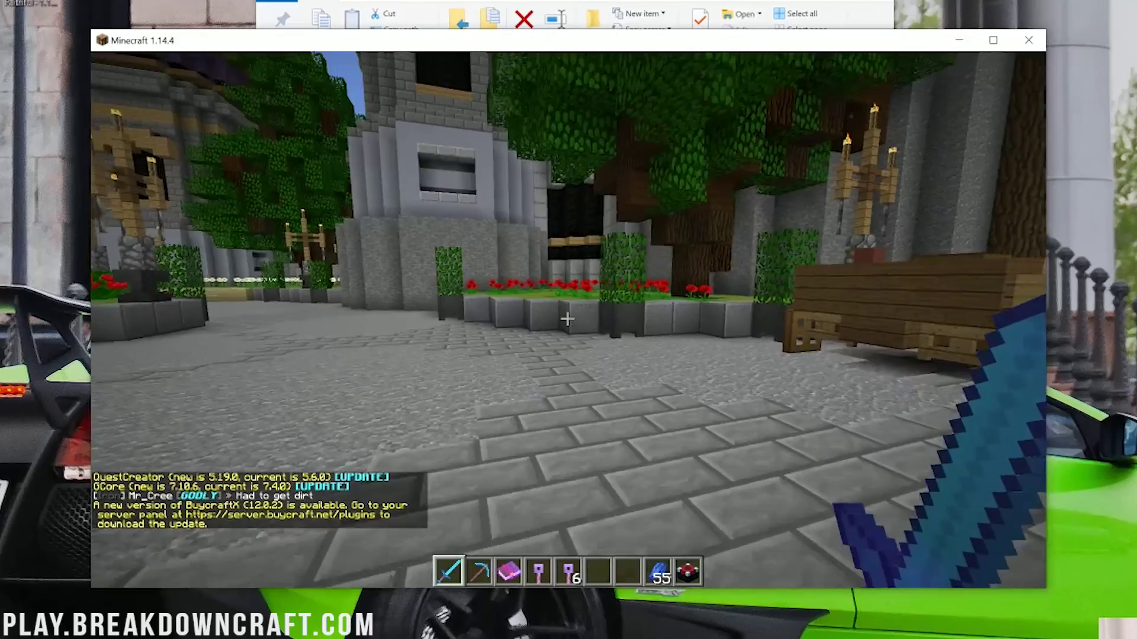
Step: Walk past the spawn flower planters, into the Survival Guide room, up to the Treasurer and Quest Master
key("w")
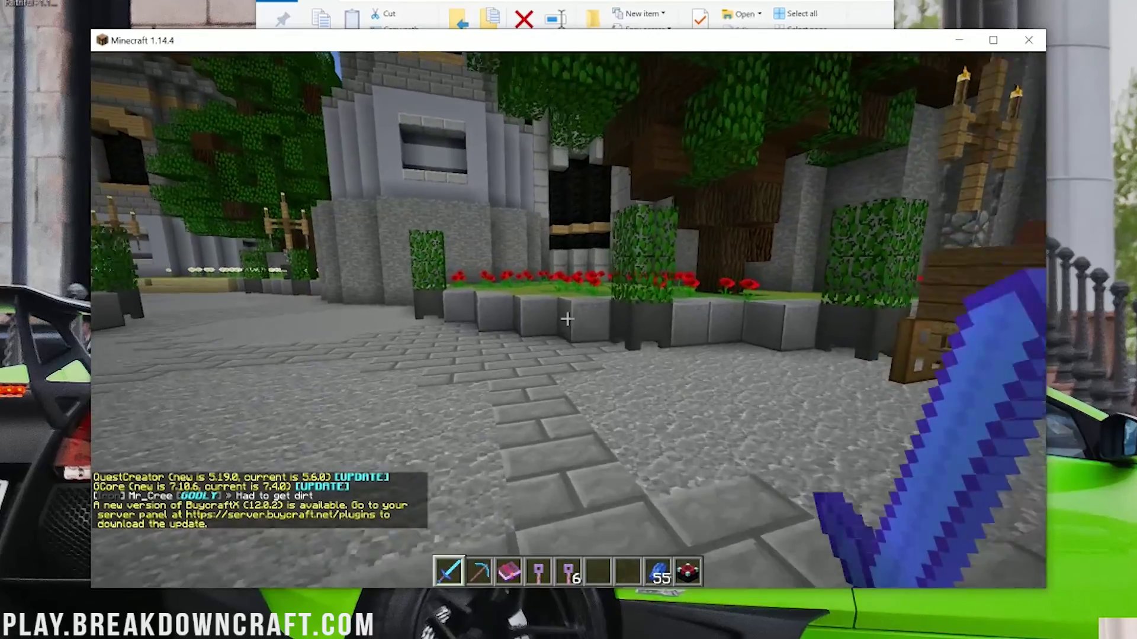
key("space")
key("s")
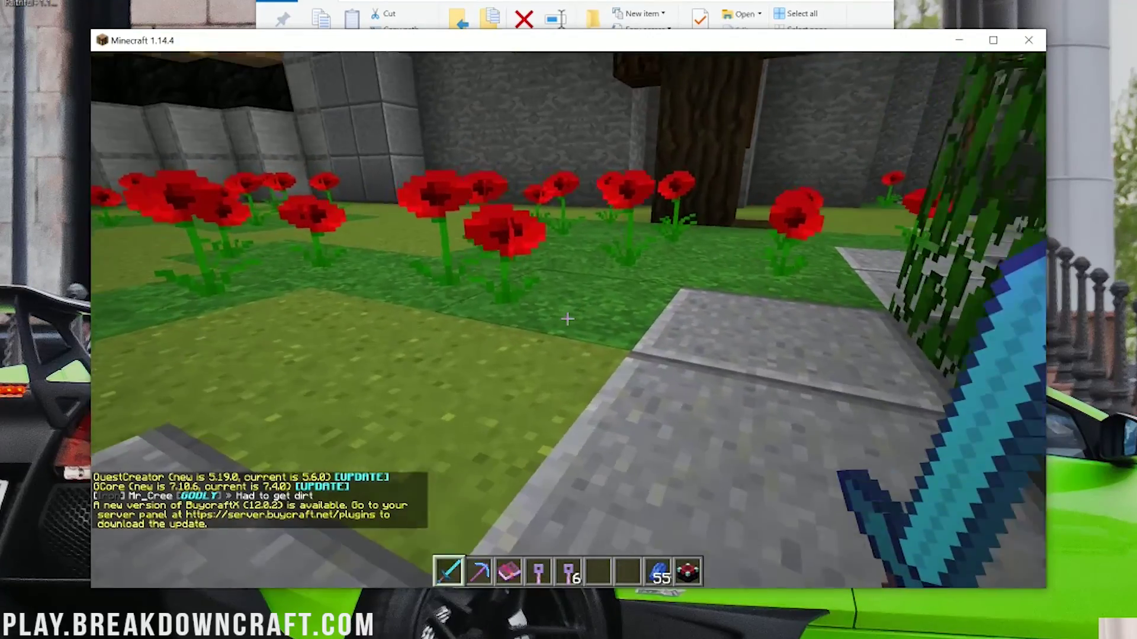
key("a")
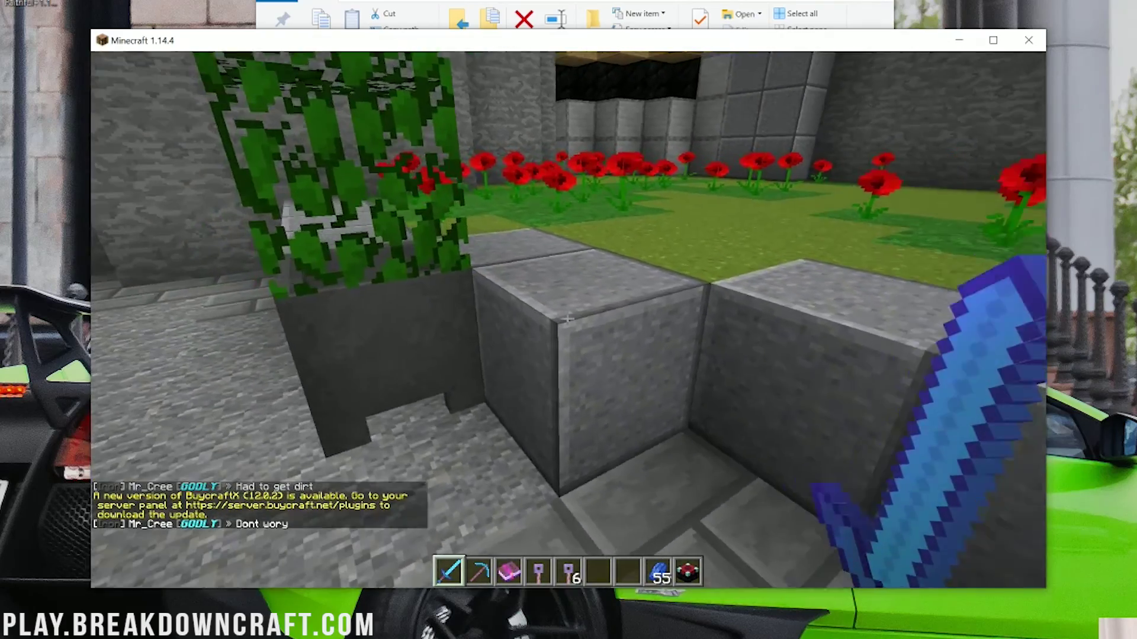
key("w")
key("w")
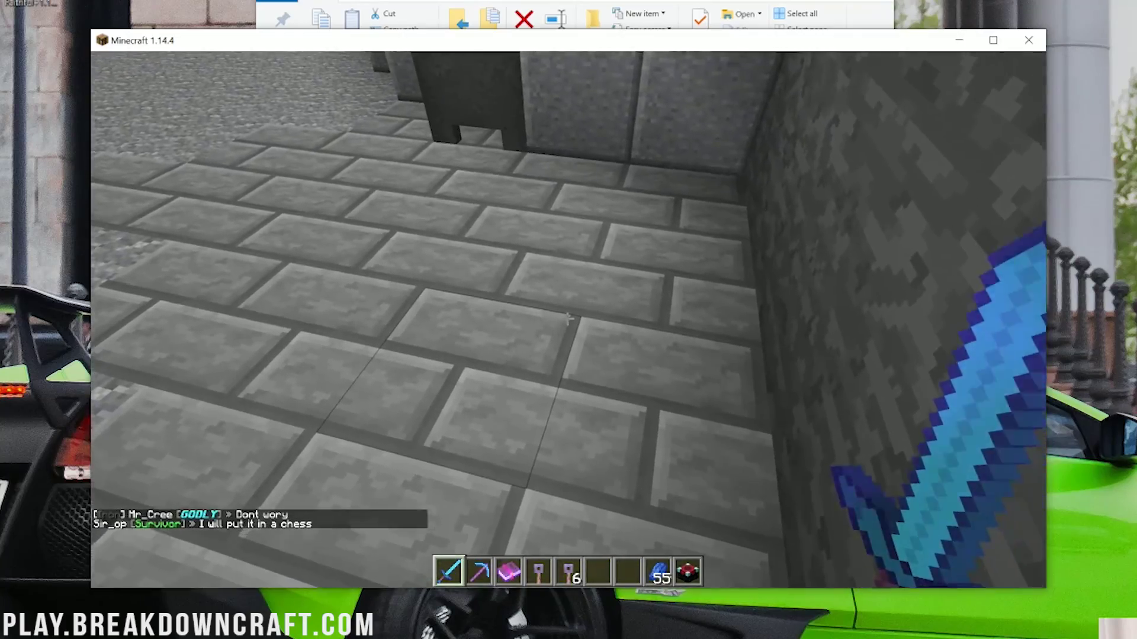
mouse_move(568, 320)
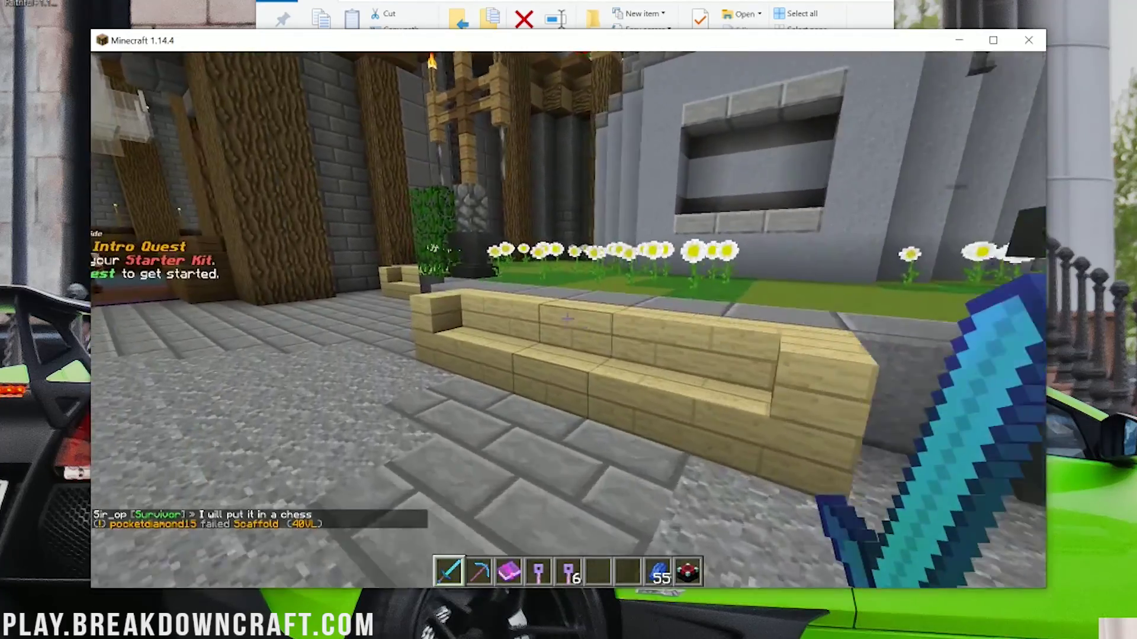
key("w")
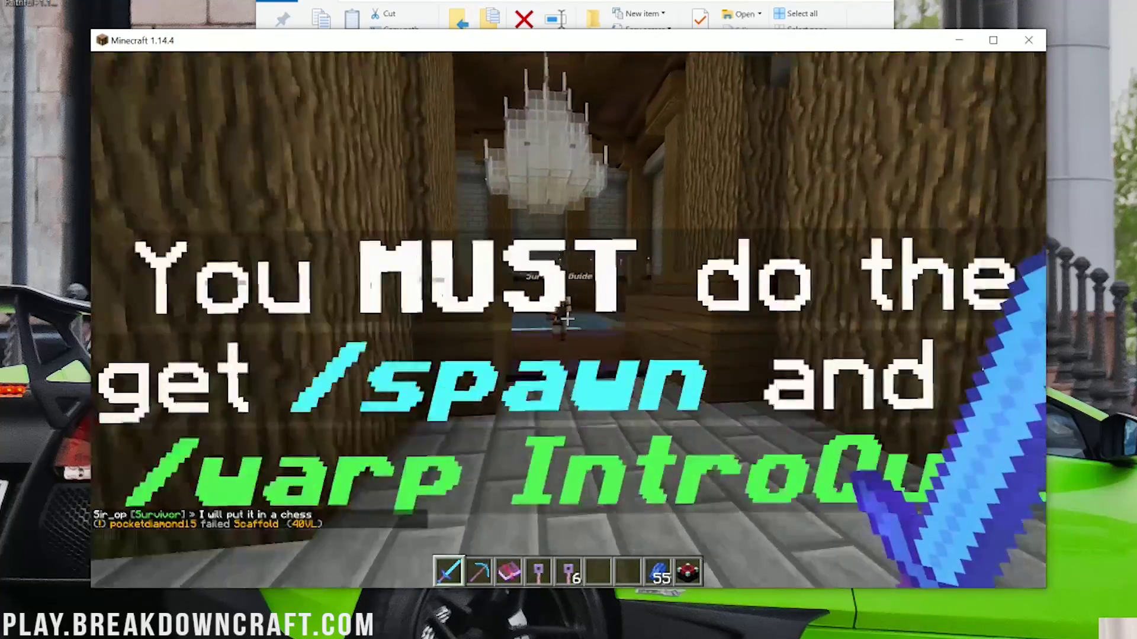
key("w")
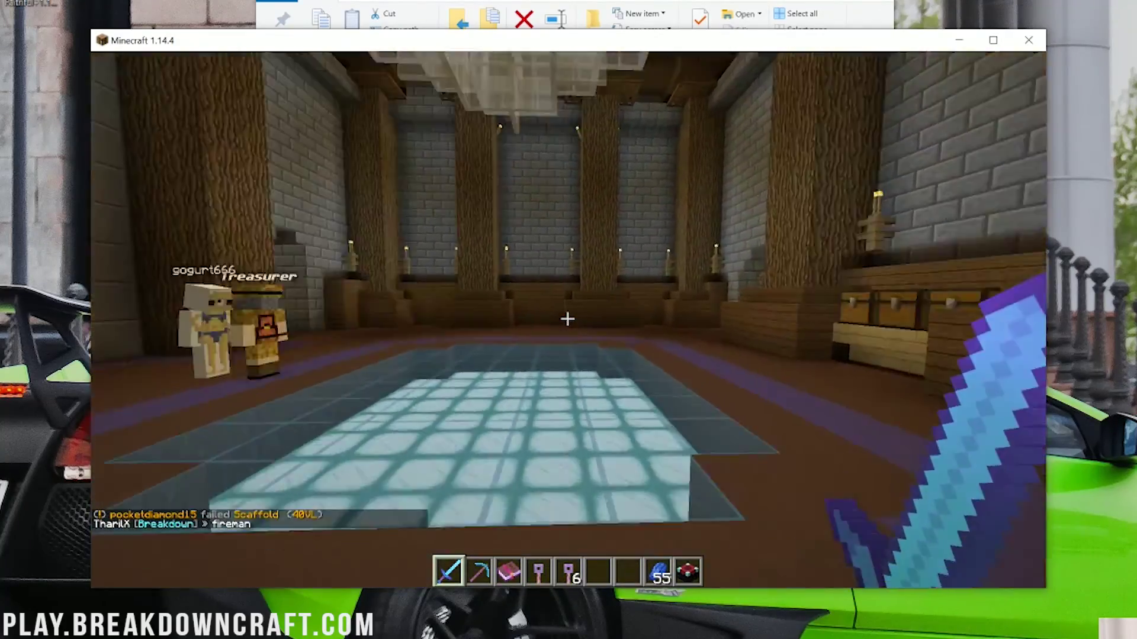
key("w")
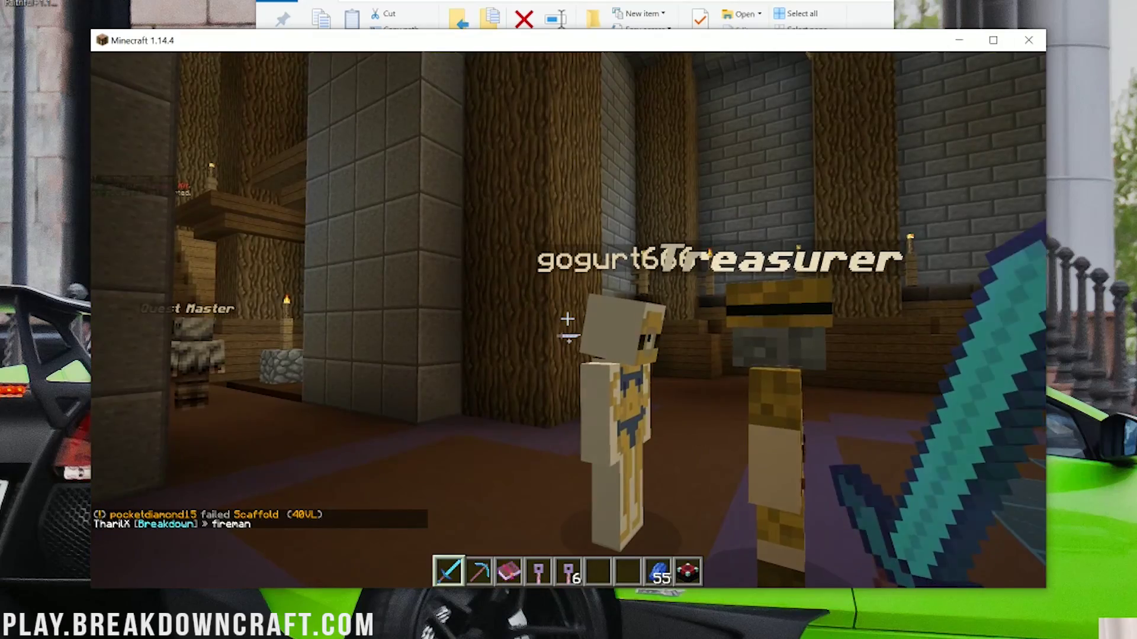
Step: Walk past the Quest Master, up the wooden staircase into the library, then turn back
key("w")
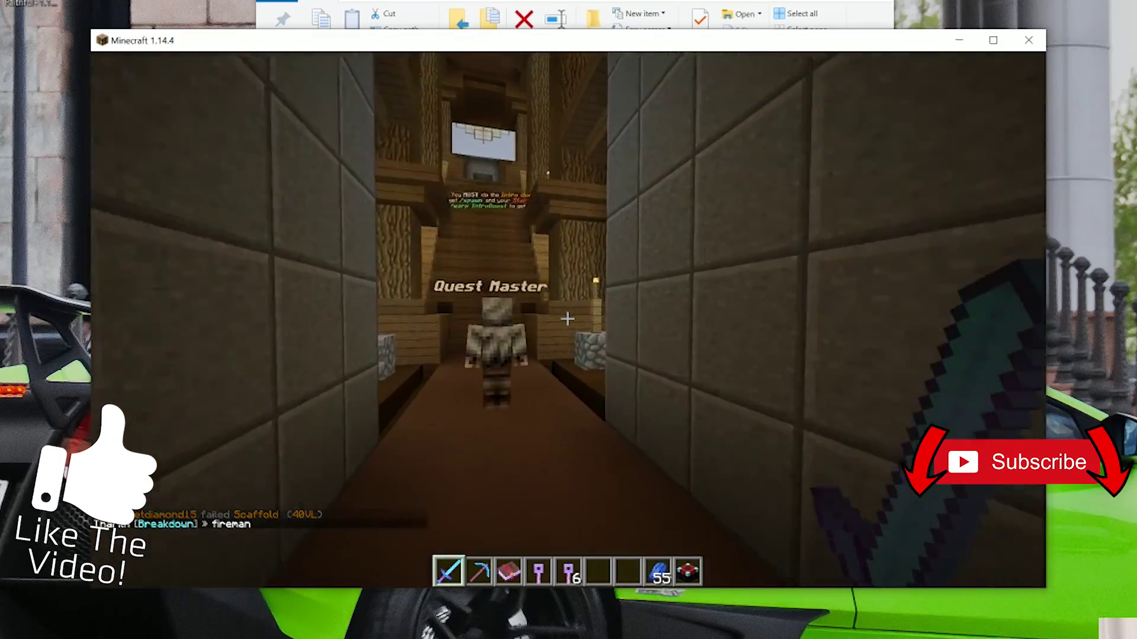
key("w")
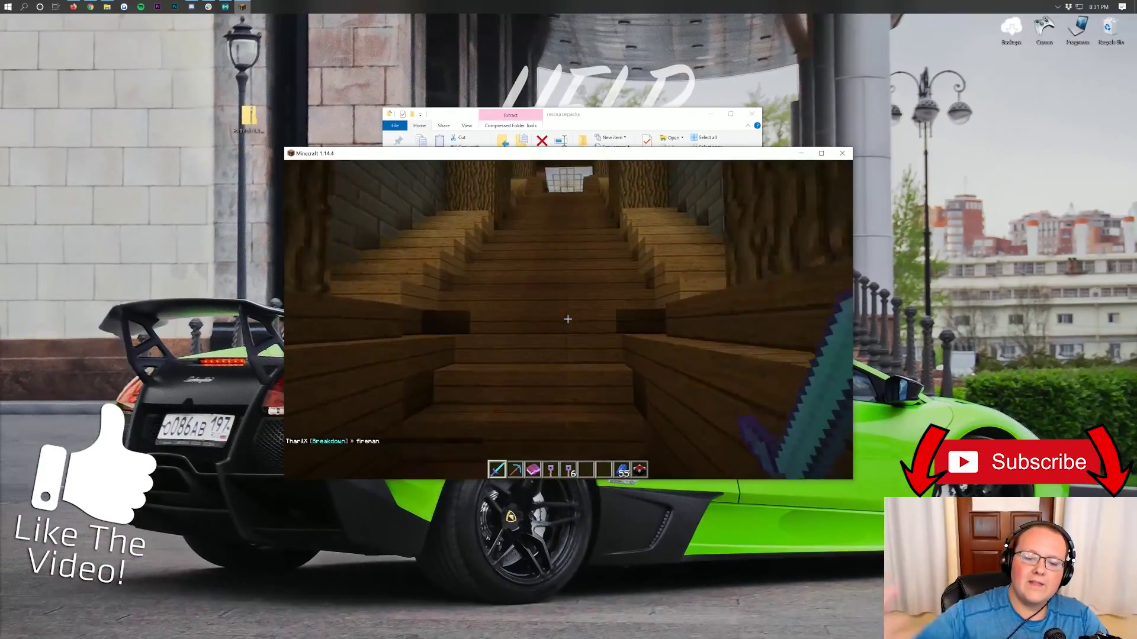
key("w")
key("w")
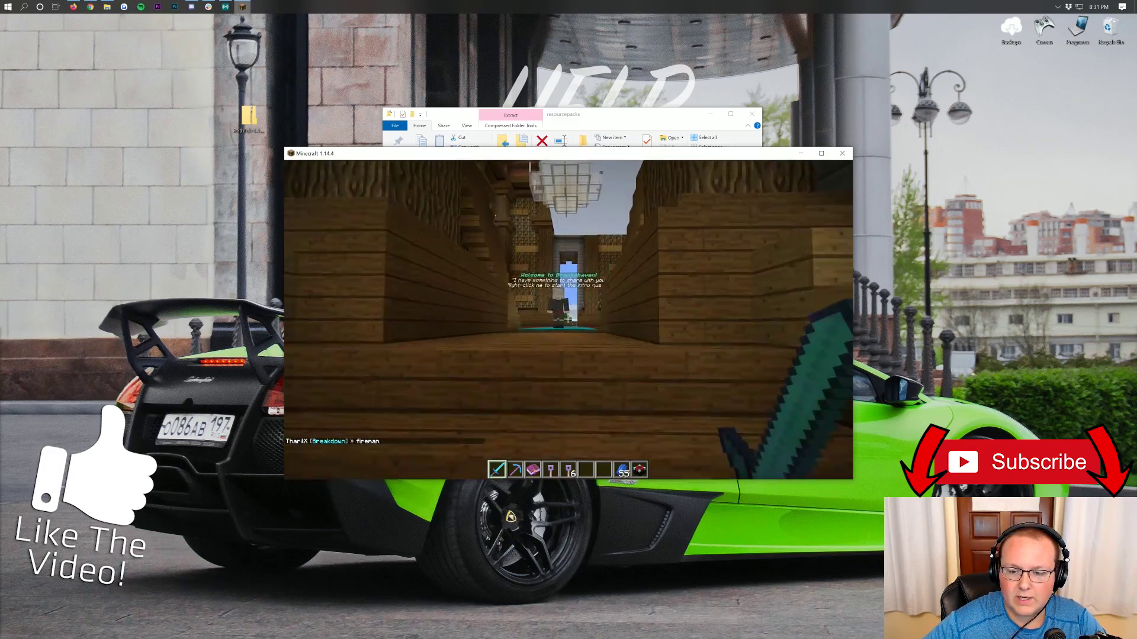
key("w")
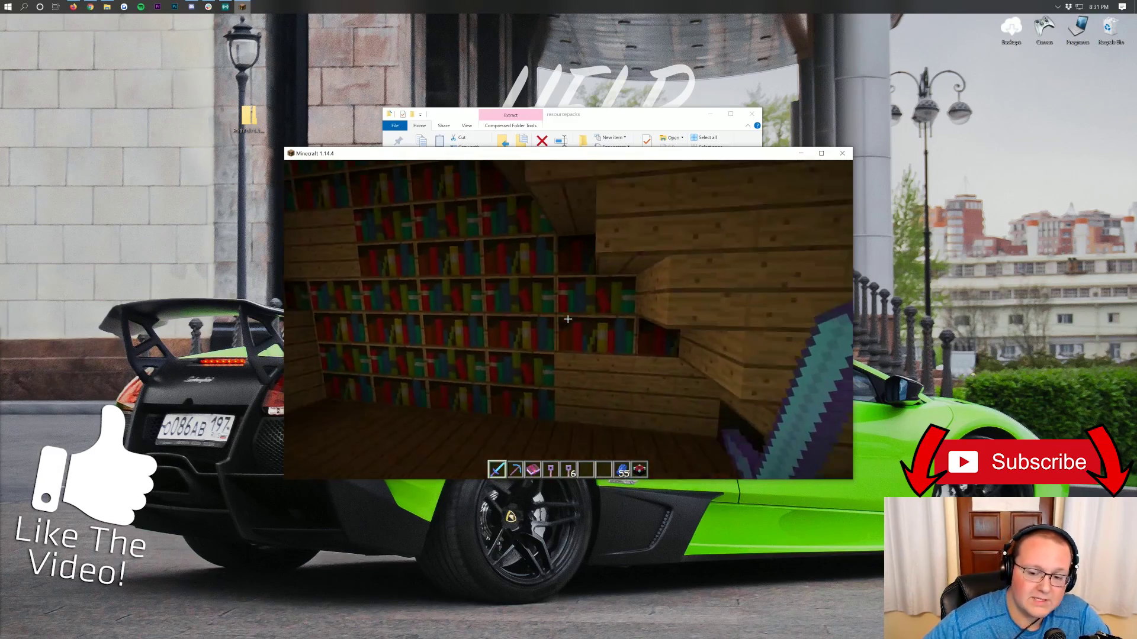
Step: Walk the stone-brick corridor into the shelved storage room, then on to the welcome NPC
key("w")
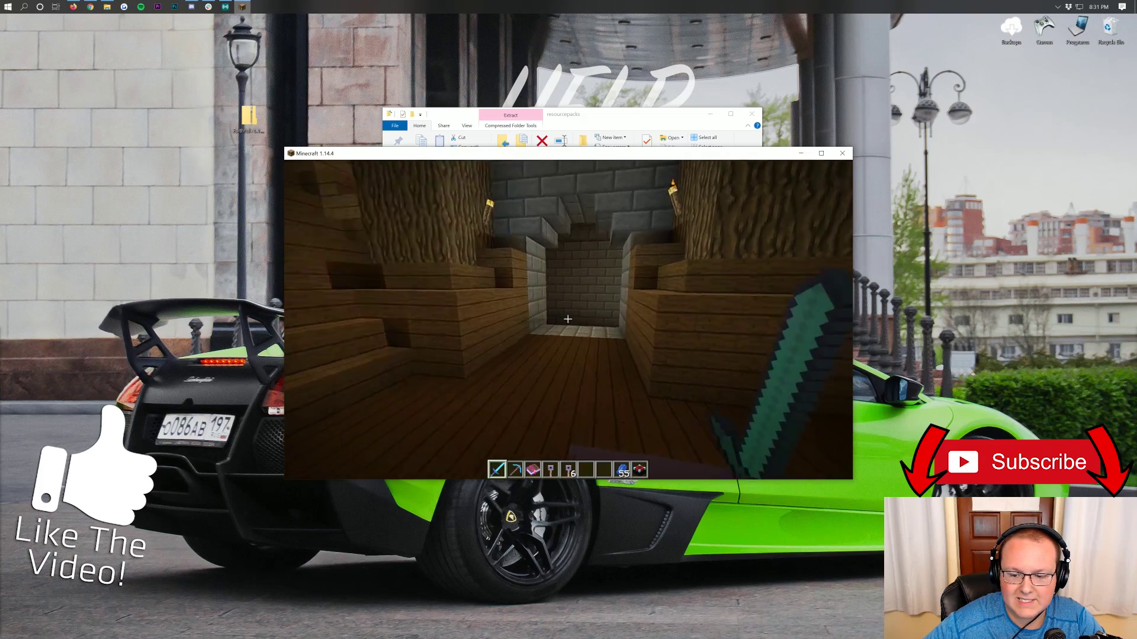
key("w")
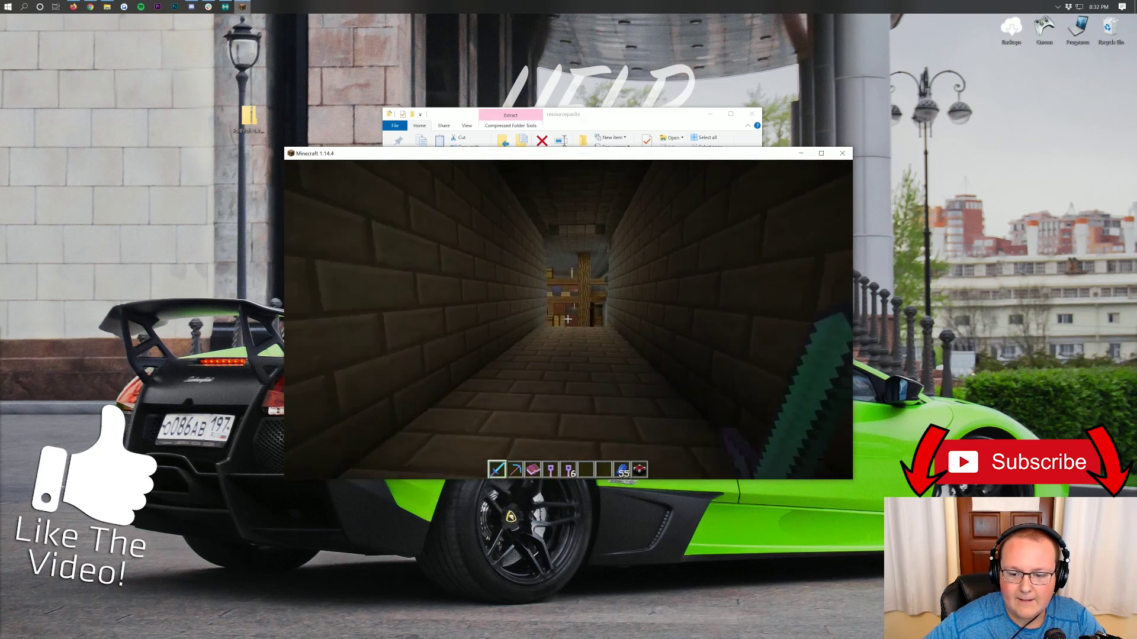
key("w")
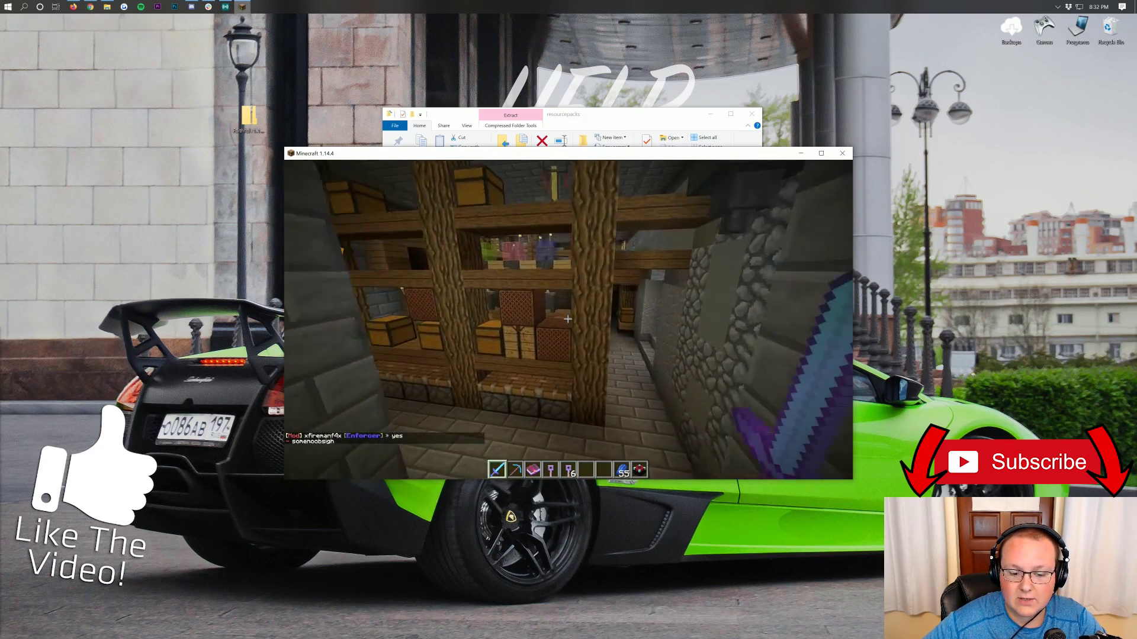
key("w")
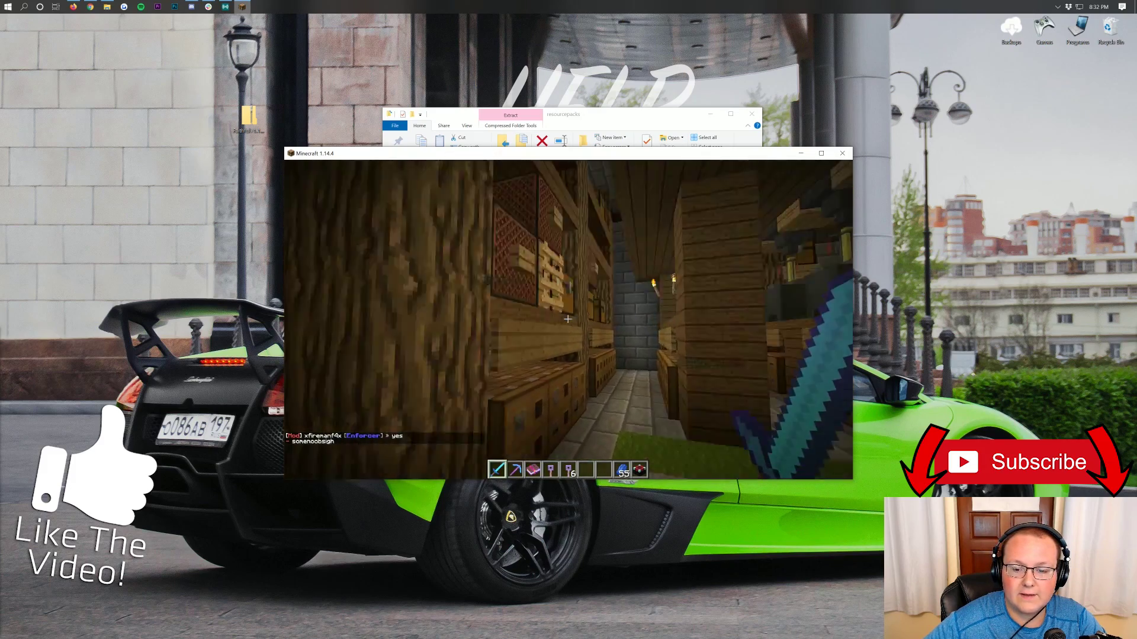
key("w")
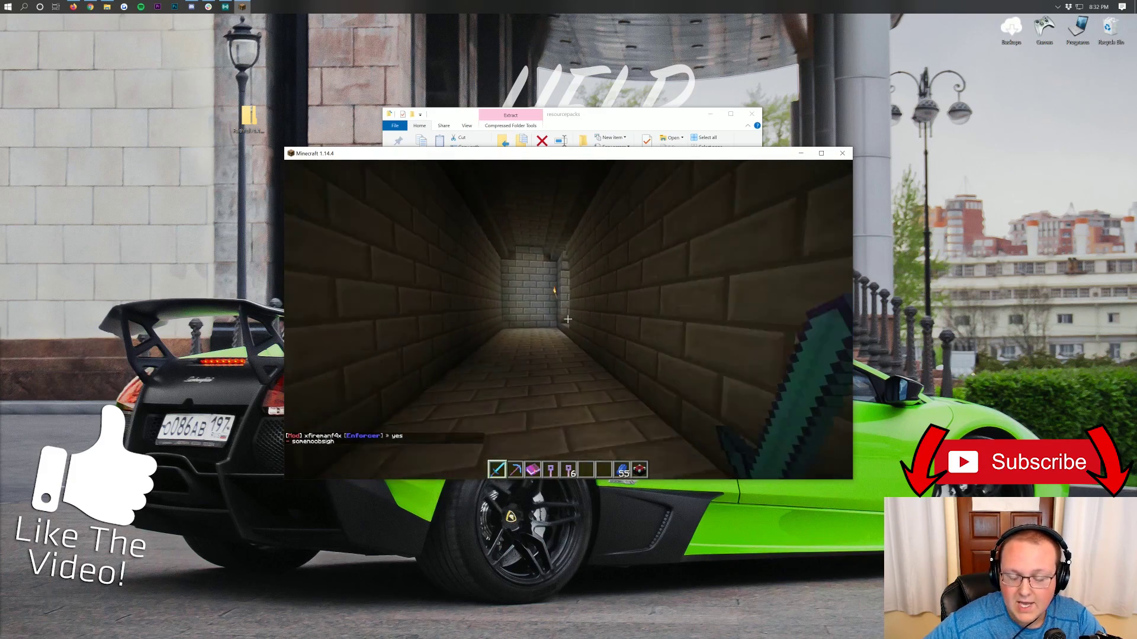
key("w")
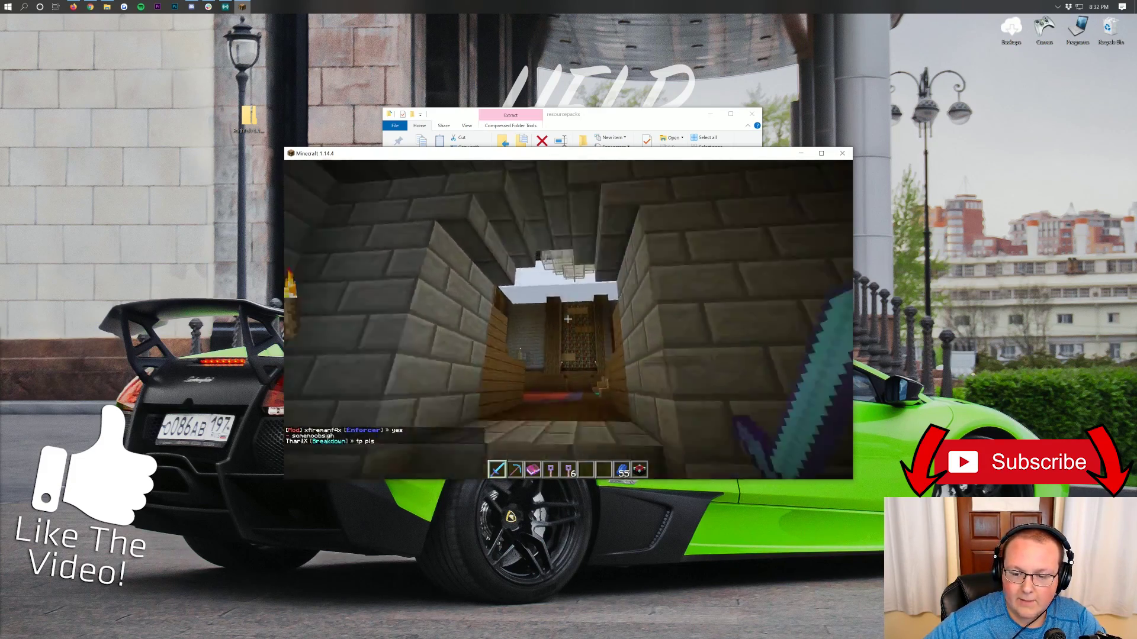
key("w")
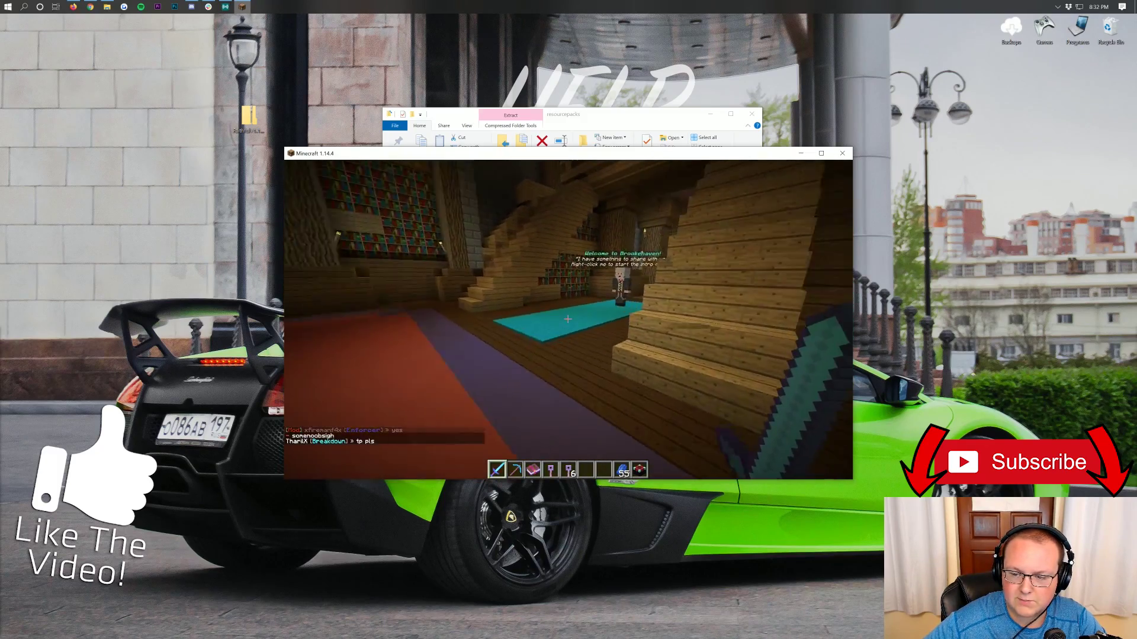
key("w")
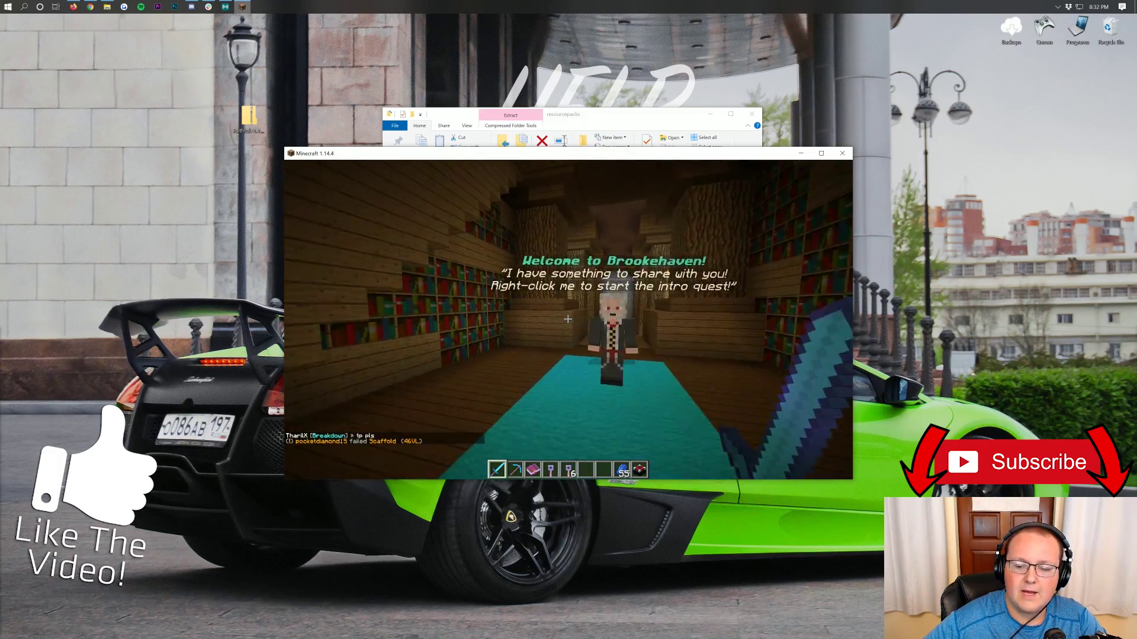